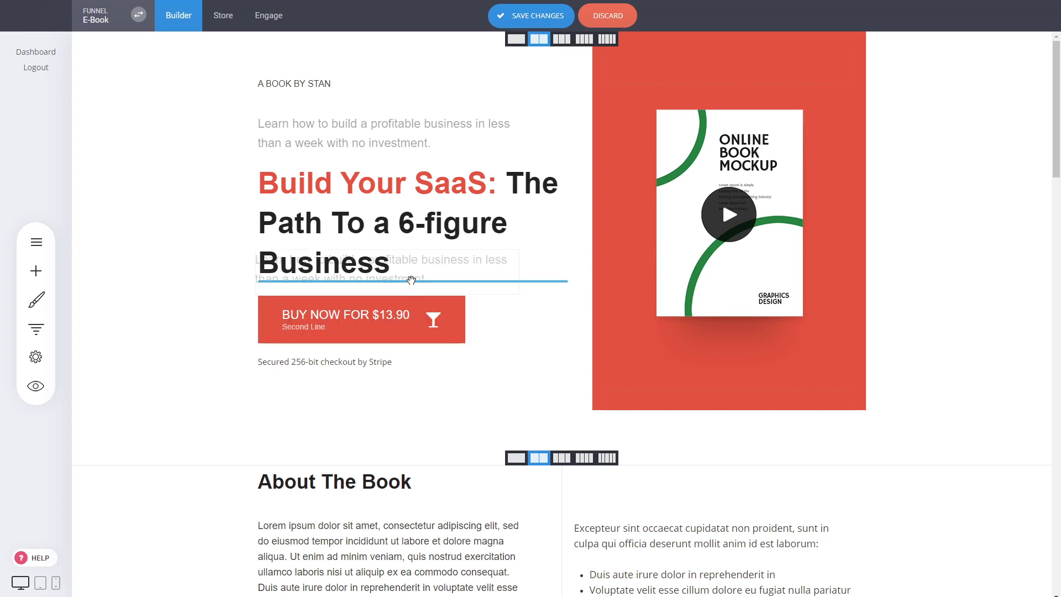
Step: Move the author line so it sits directly below the main headline, above the description text
drag(331, 84, 334, 219)
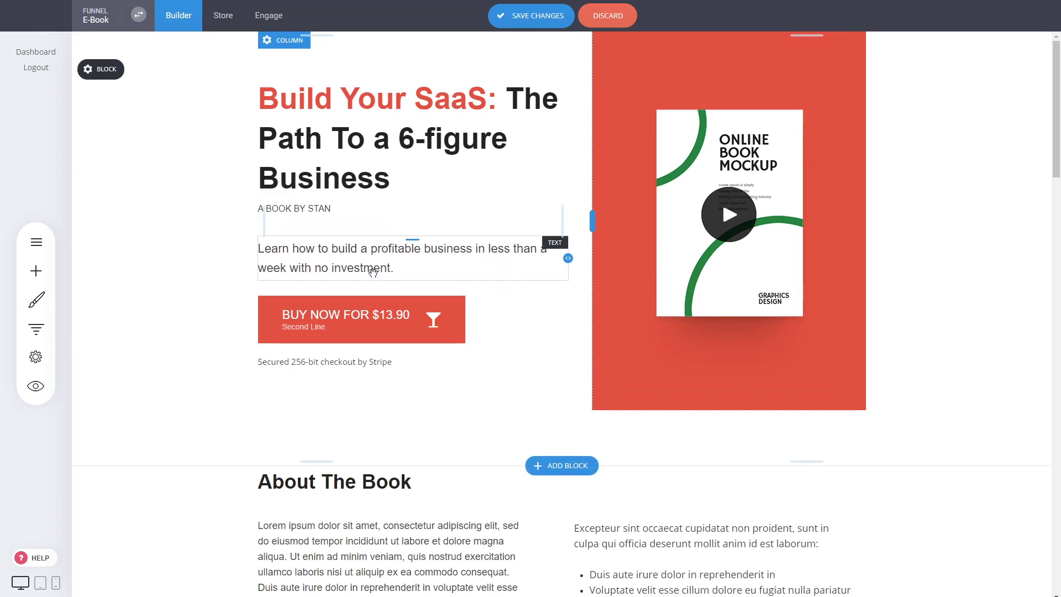
Step: Look at the buy button's styling options and at the editing options of the headline and the book image
click(403, 329)
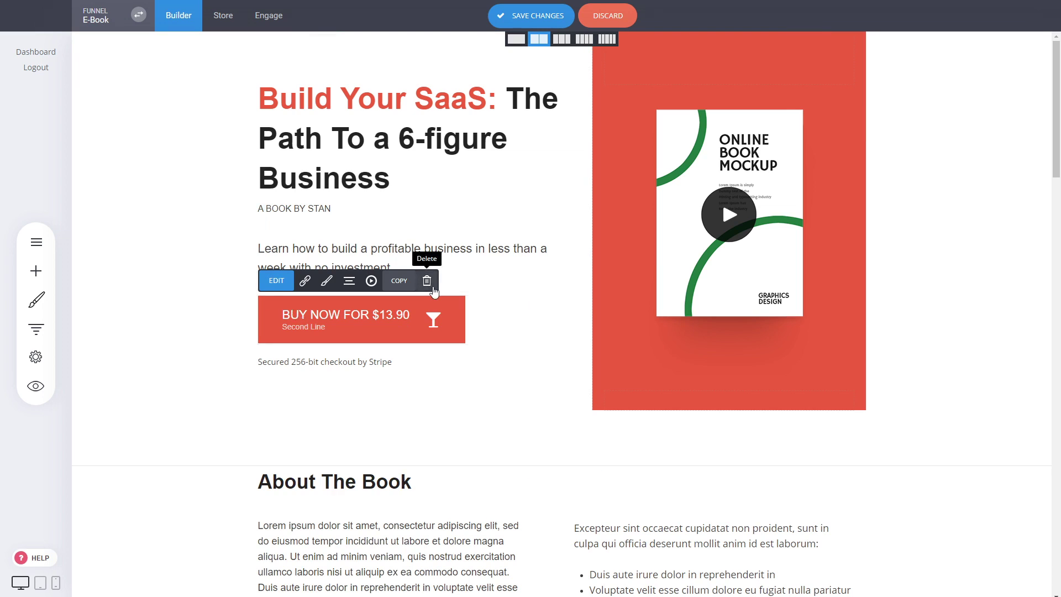
click(327, 281)
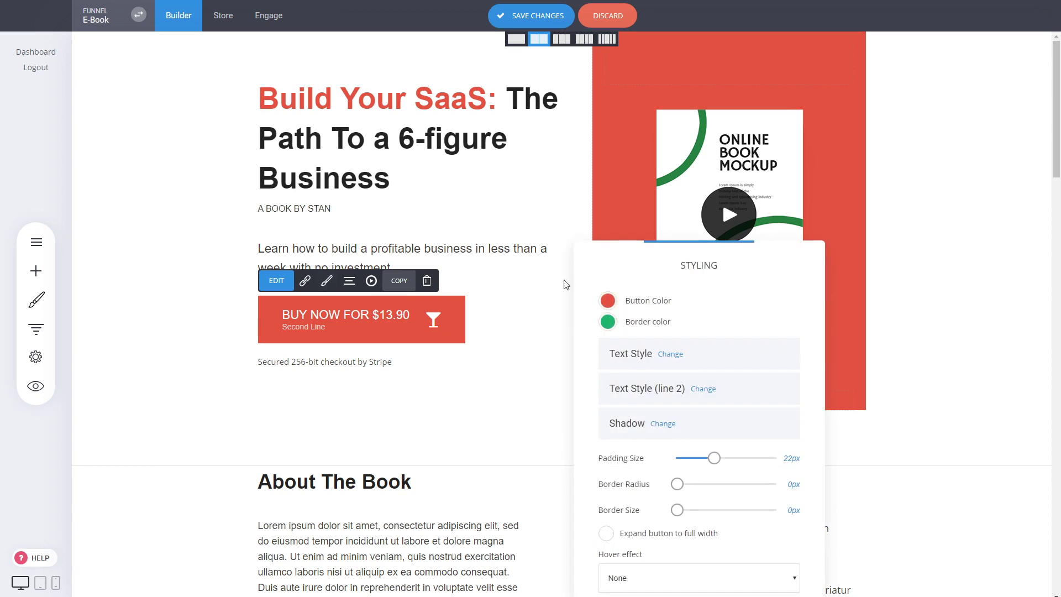
click(478, 349)
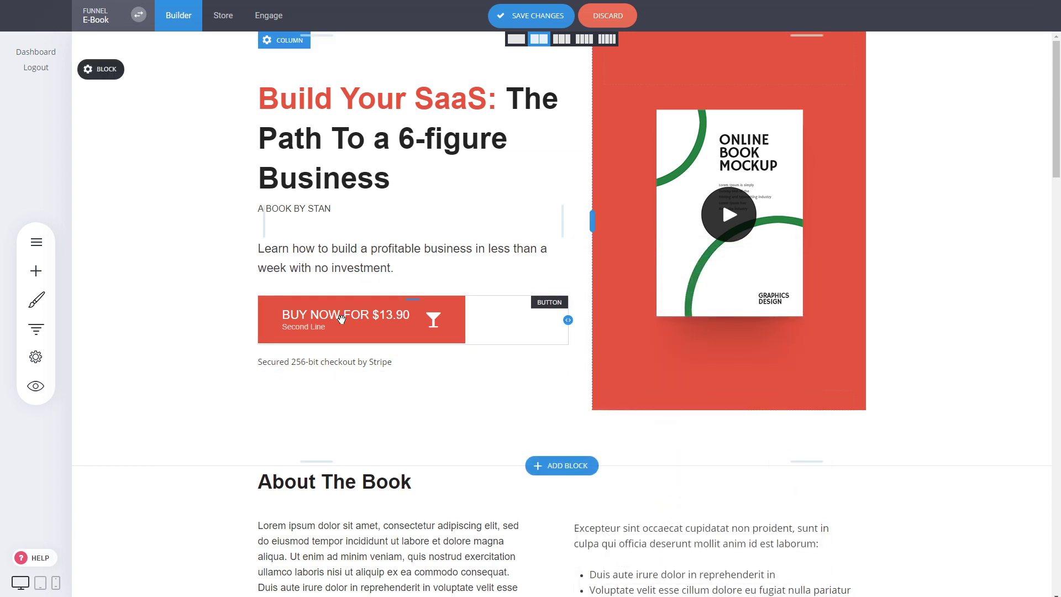
click(338, 139)
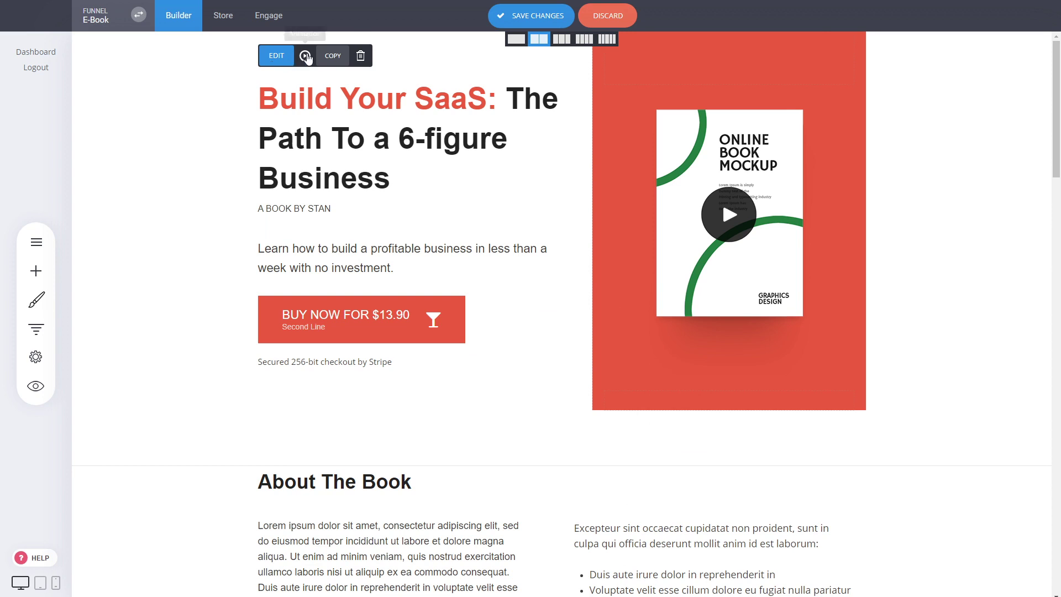
click(692, 167)
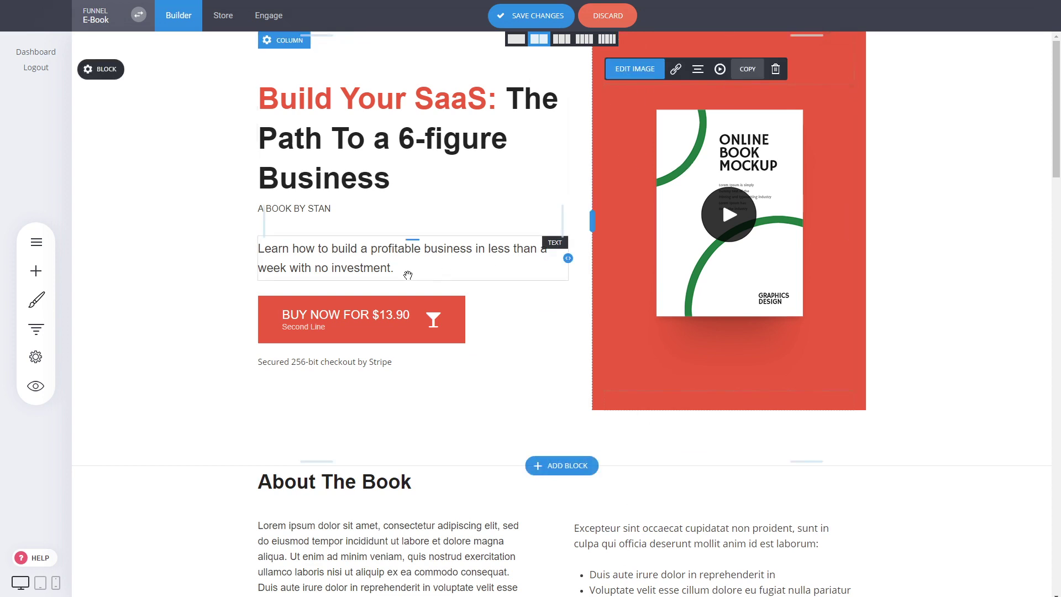
Step: Open the main headline for text editing and select all of its text, leaving the wording as is
click(331, 135)
click(330, 133)
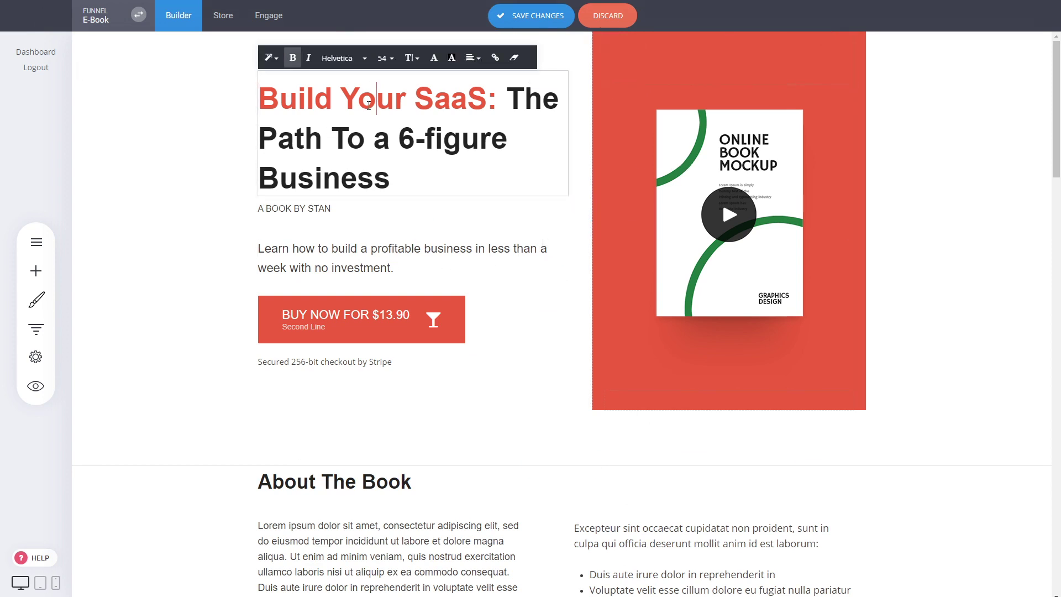
key(ctrl+a)
click(329, 280)
Step: View the buy button's settings for text, second line, icon and link, and close them
click(375, 306)
click(375, 306)
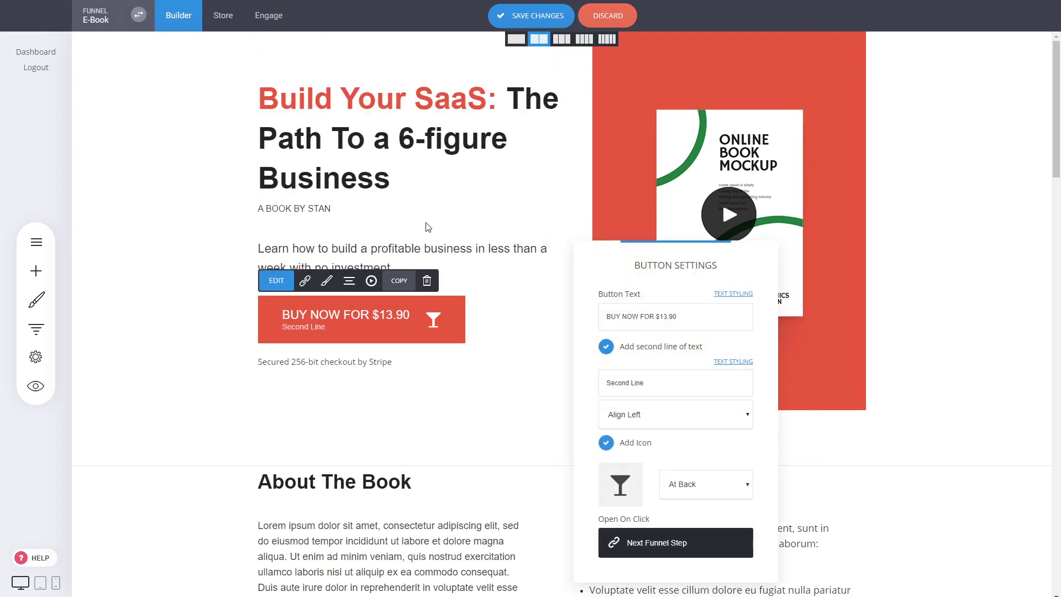
drag(669, 267, 475, 190)
click(900, 268)
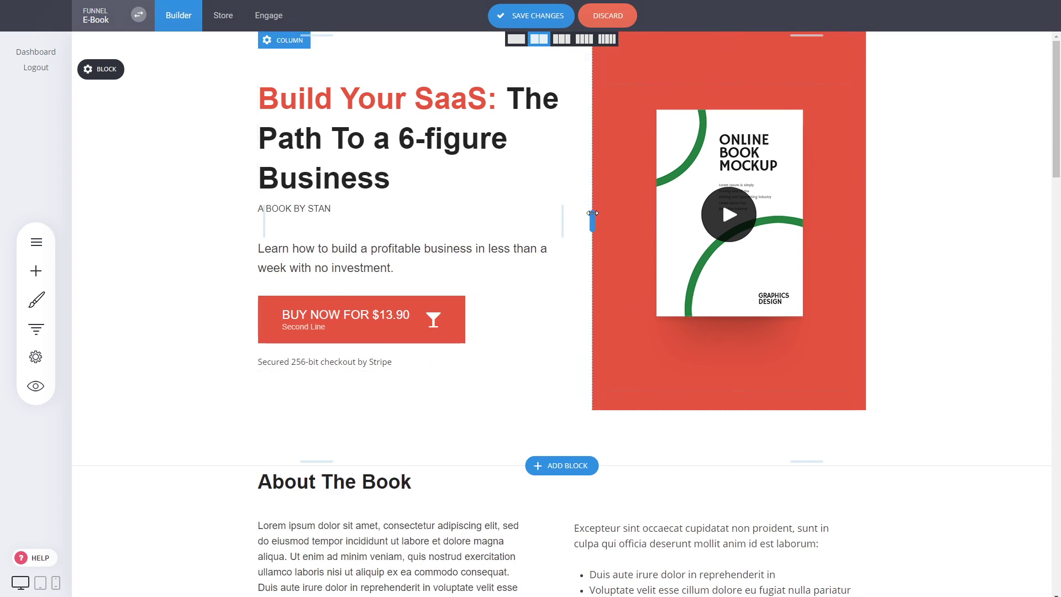
mouse_move(592, 213)
mouse_down()
mouse_move(549, 209)
mouse_move(592, 213)
mouse_up()
mouse_move(263, 226)
mouse_down()
mouse_move(300, 227)
mouse_move(261, 228)
mouse_up()
drag(590, 233, 601, 230)
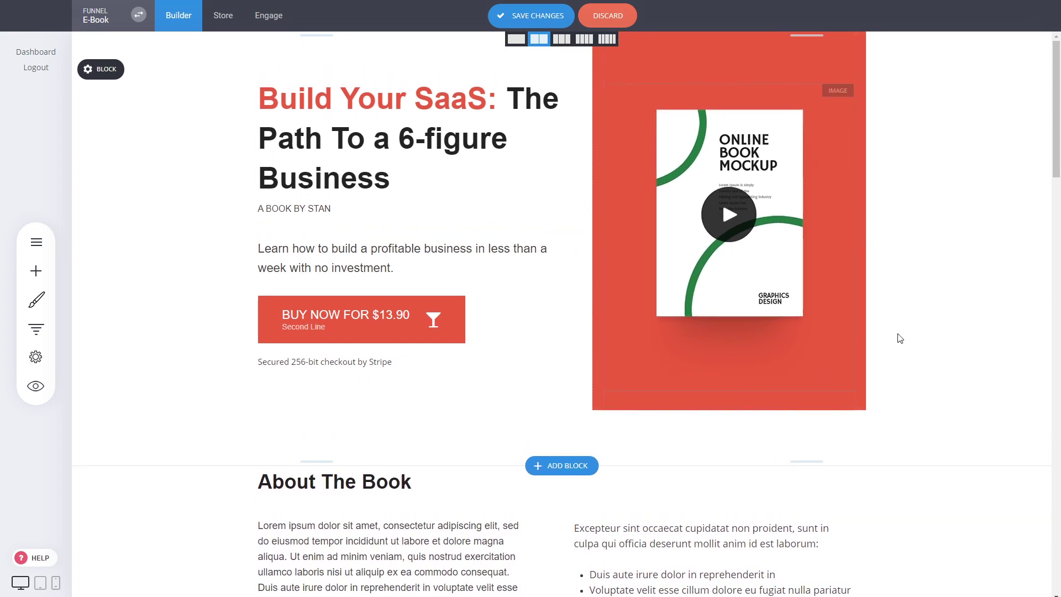
scroll(213, 265, down, 2)
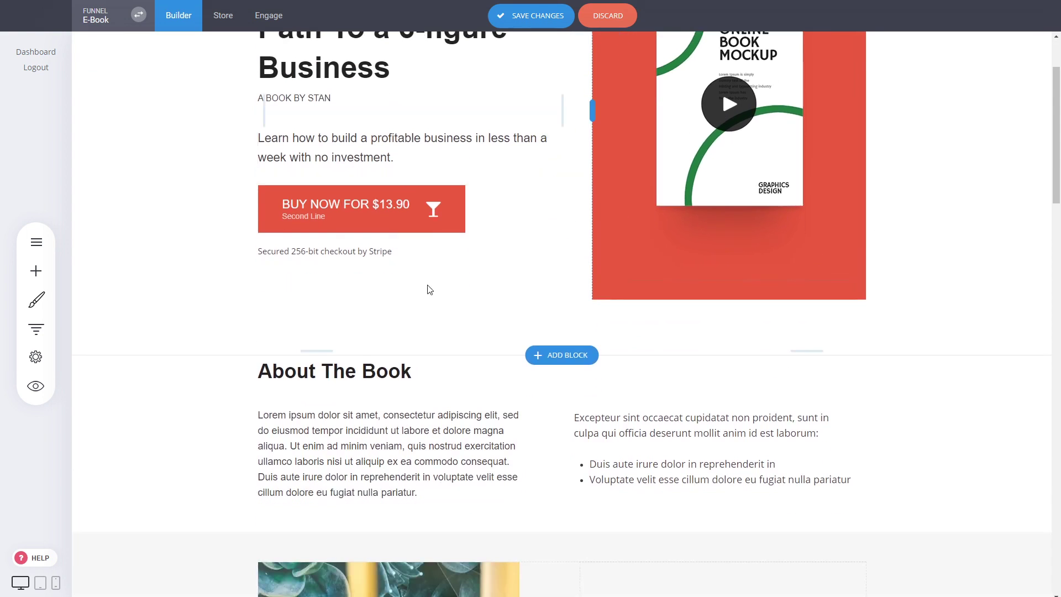
scroll(483, 273, up, 2)
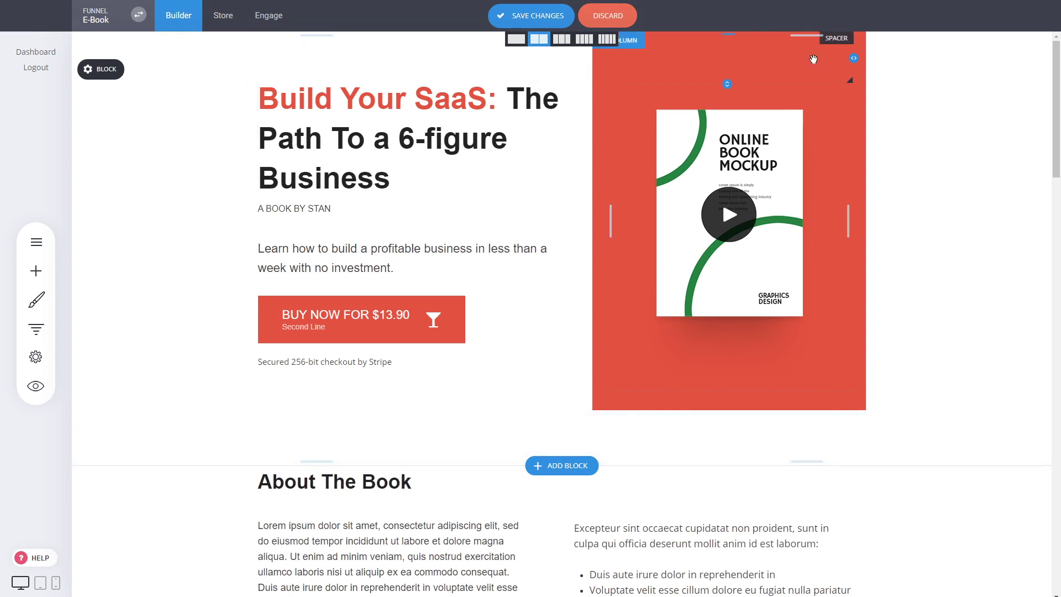
Step: Increase the hero block's top spacing and slightly reduce its bottom spacing
drag(805, 34, 806, 81)
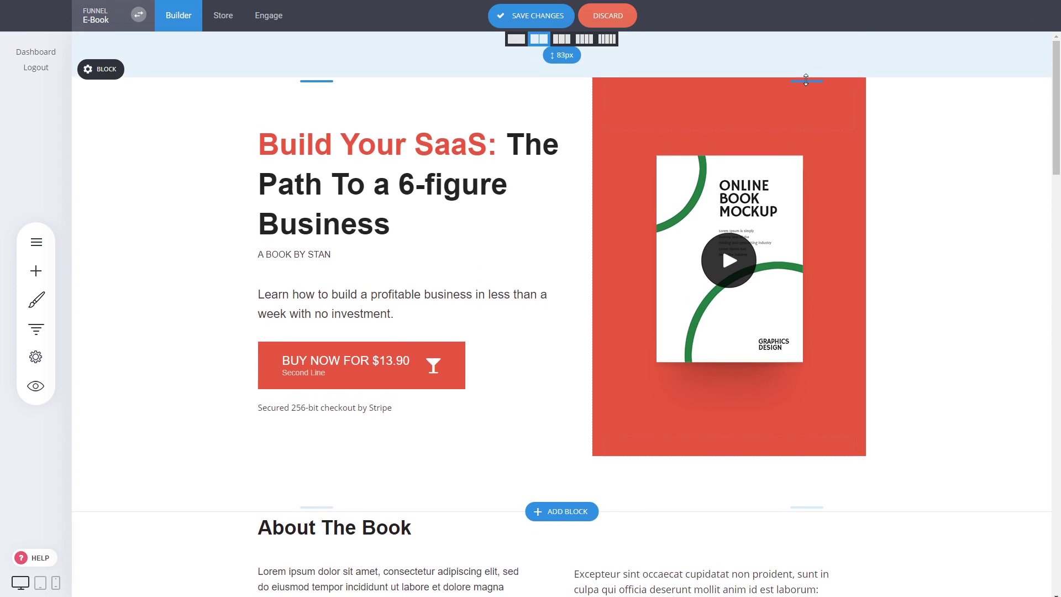
drag(754, 495, 756, 483)
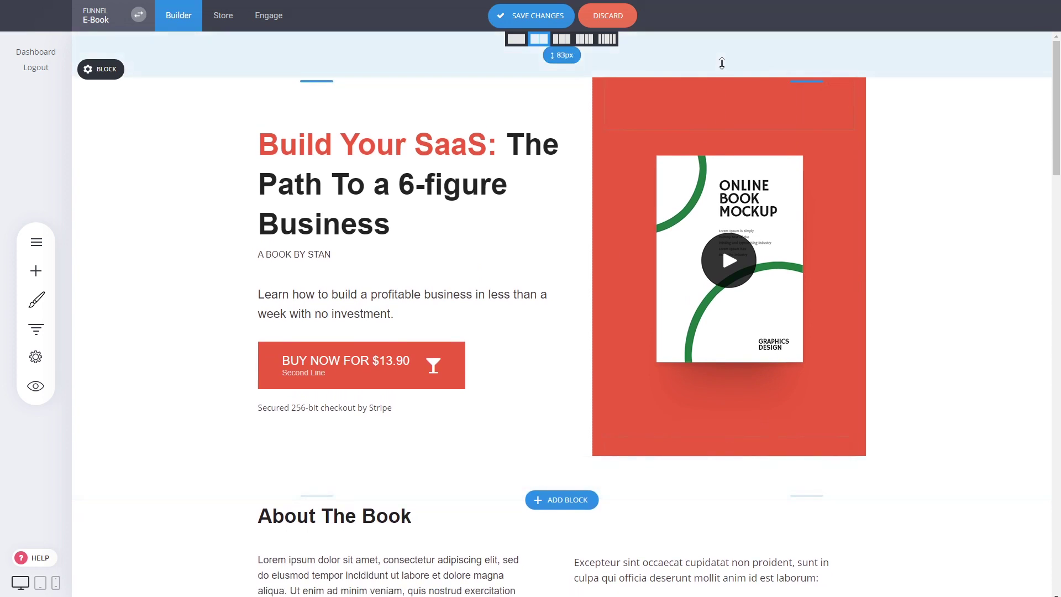
drag(722, 64, 723, 57)
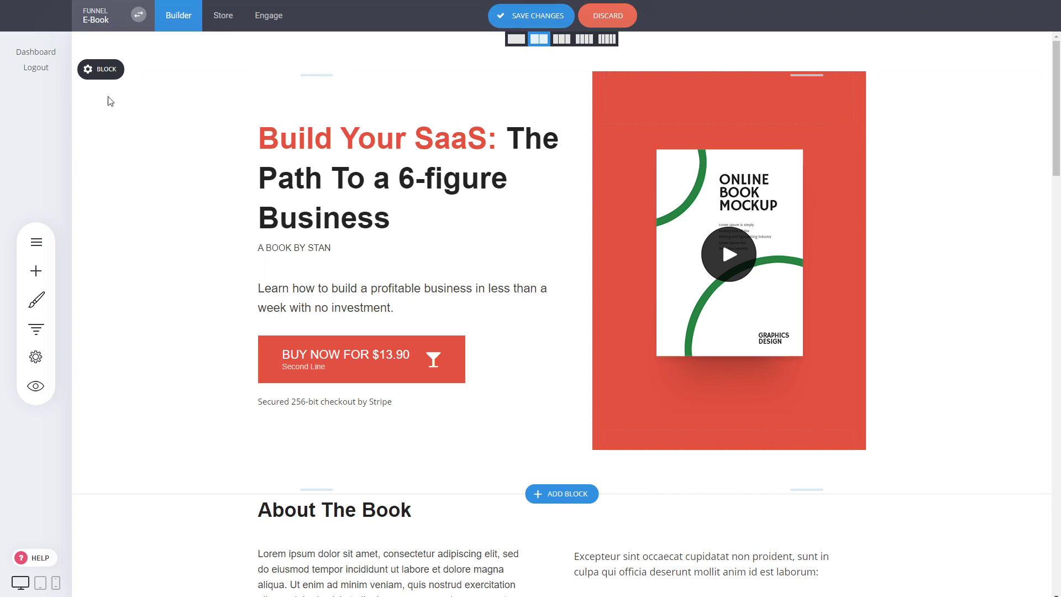
Step: Set the hero block's background color to a light grey
click(102, 69)
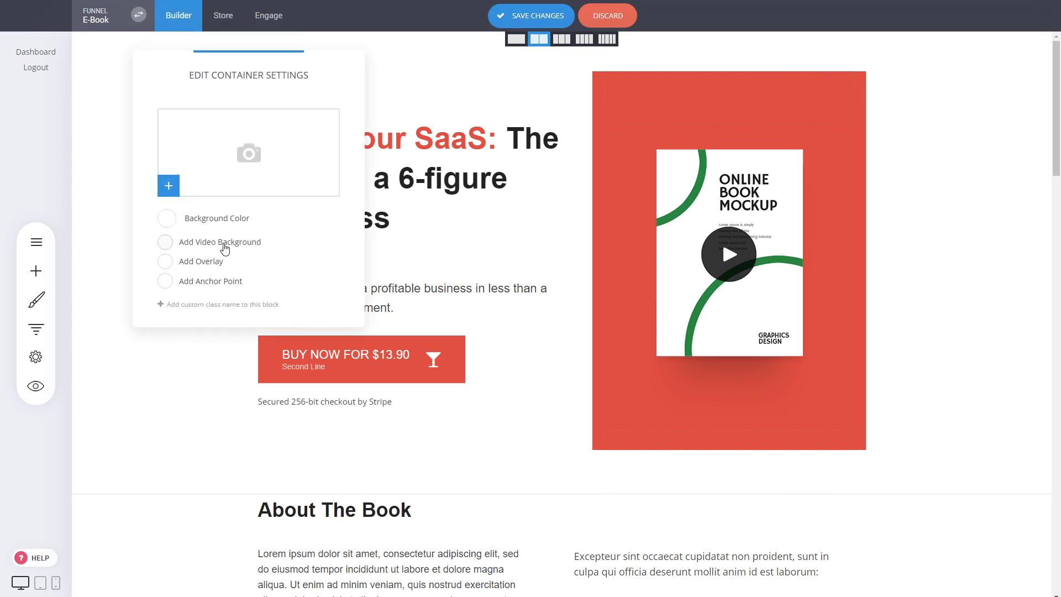
click(167, 220)
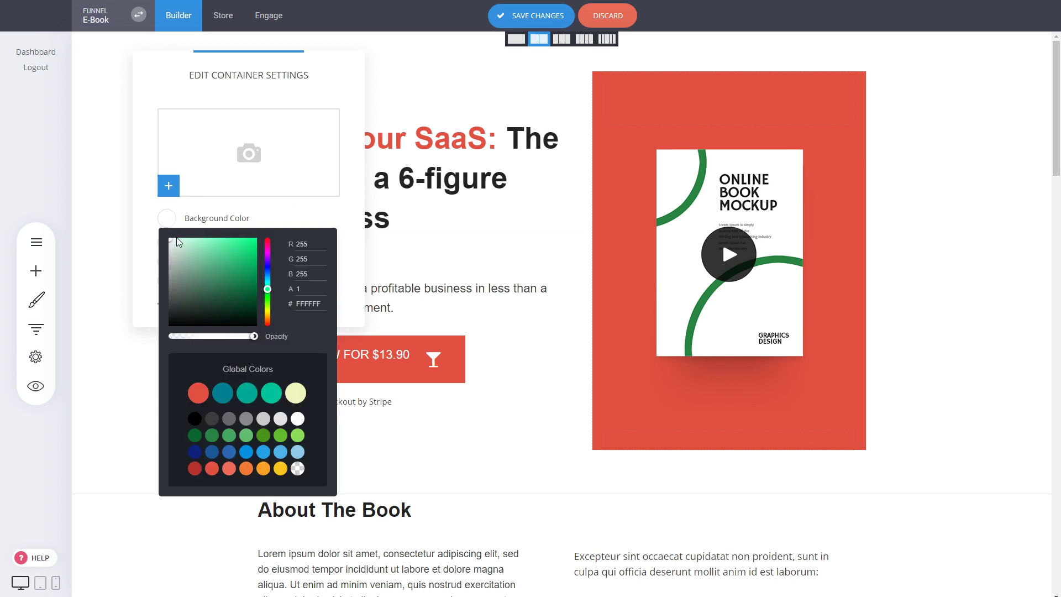
click(168, 241)
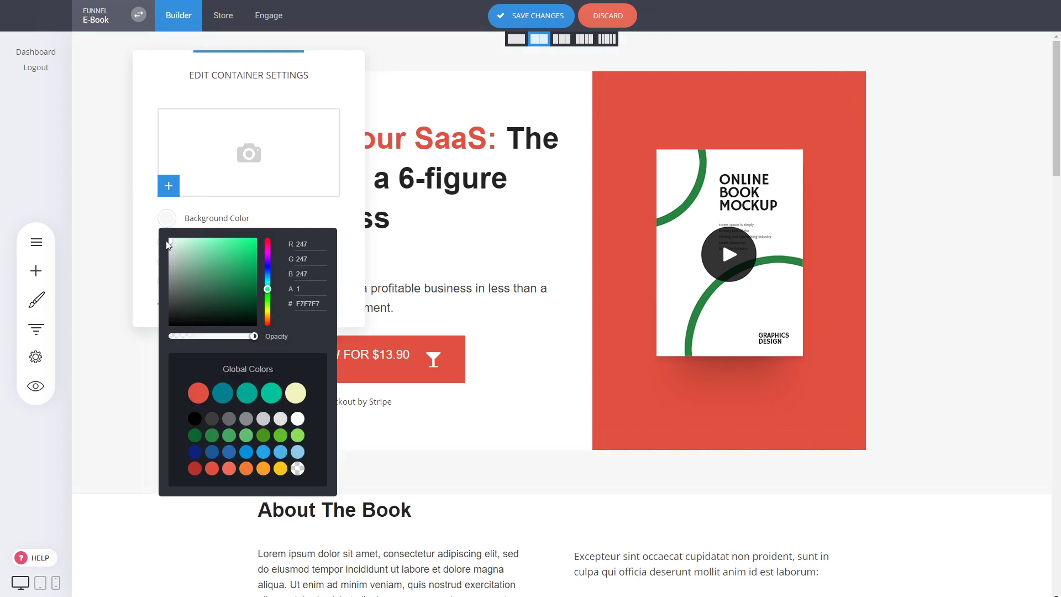
click(427, 193)
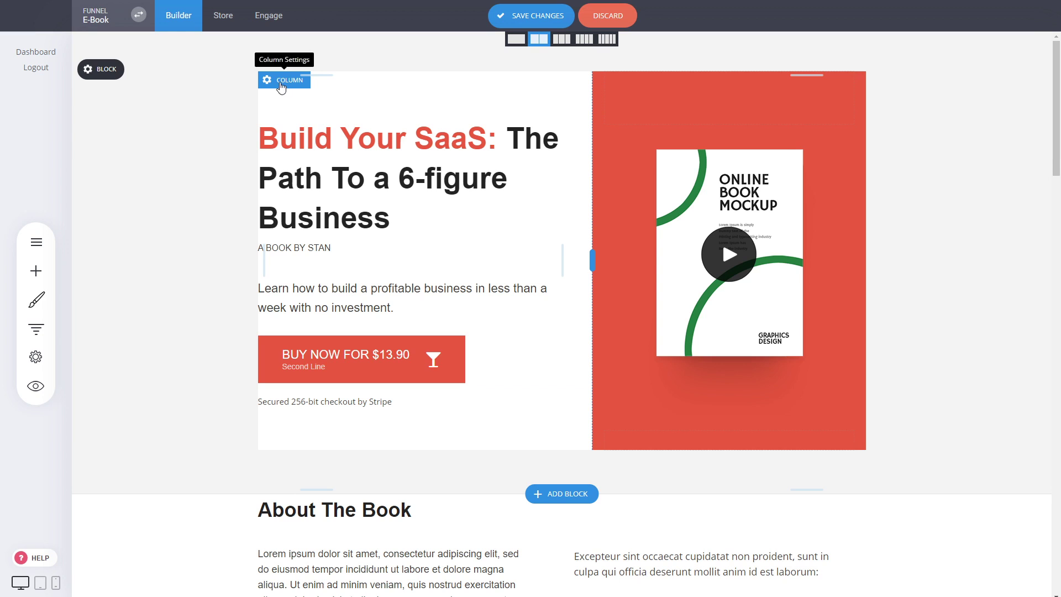
Step: Try a transparent background on the hero's text column and restore it to white
click(281, 82)
drag(424, 34, 692, 112)
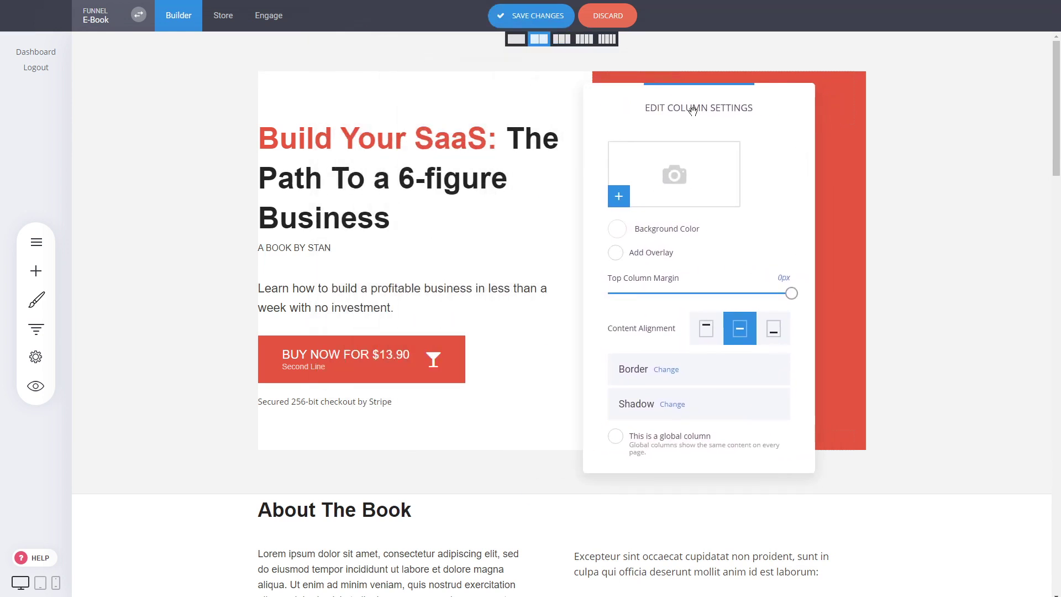
click(617, 231)
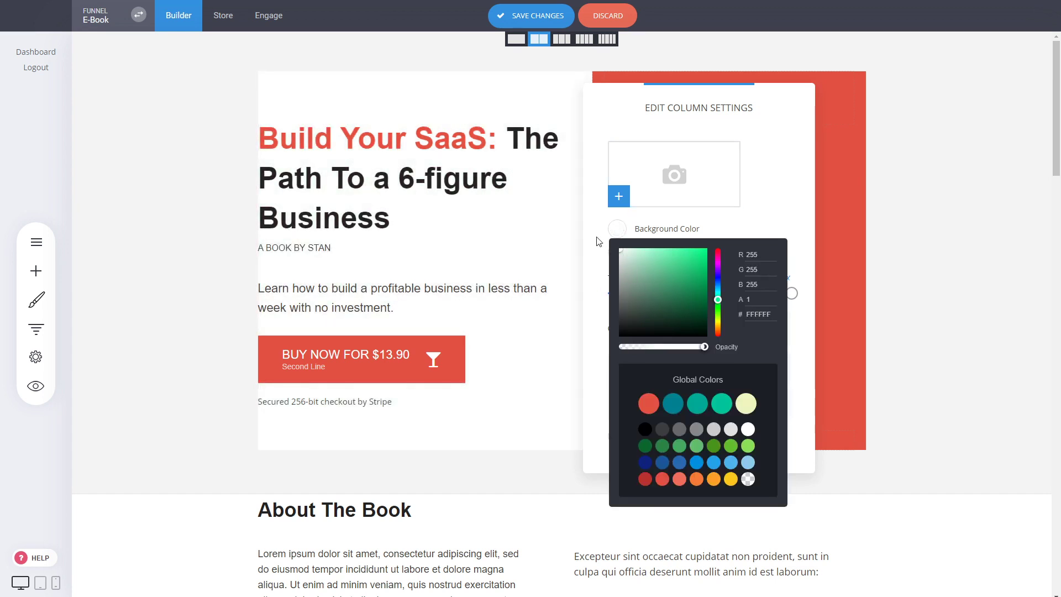
click(748, 478)
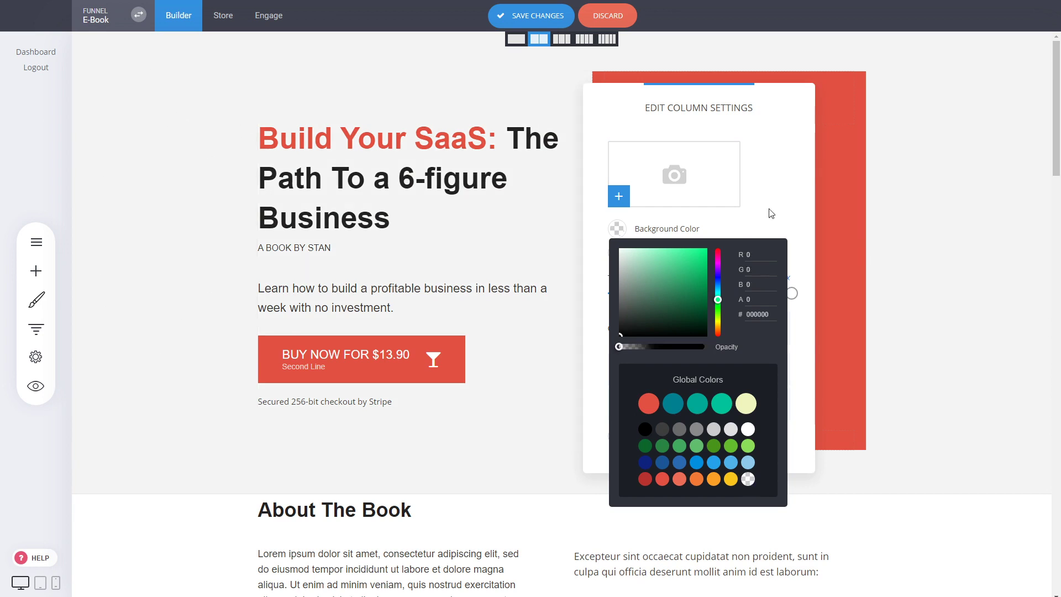
click(748, 429)
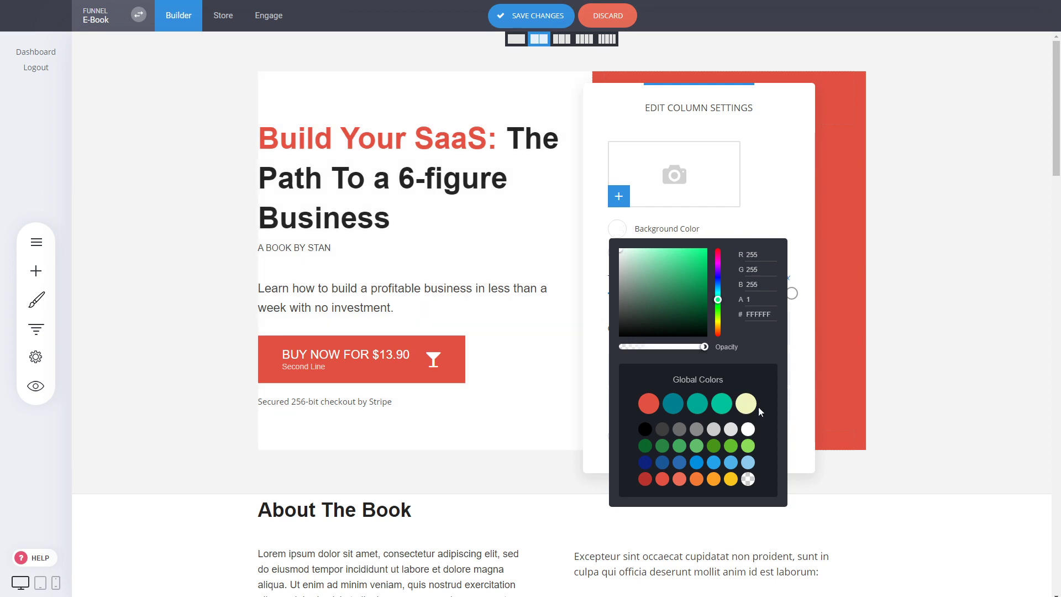
click(783, 207)
click(507, 290)
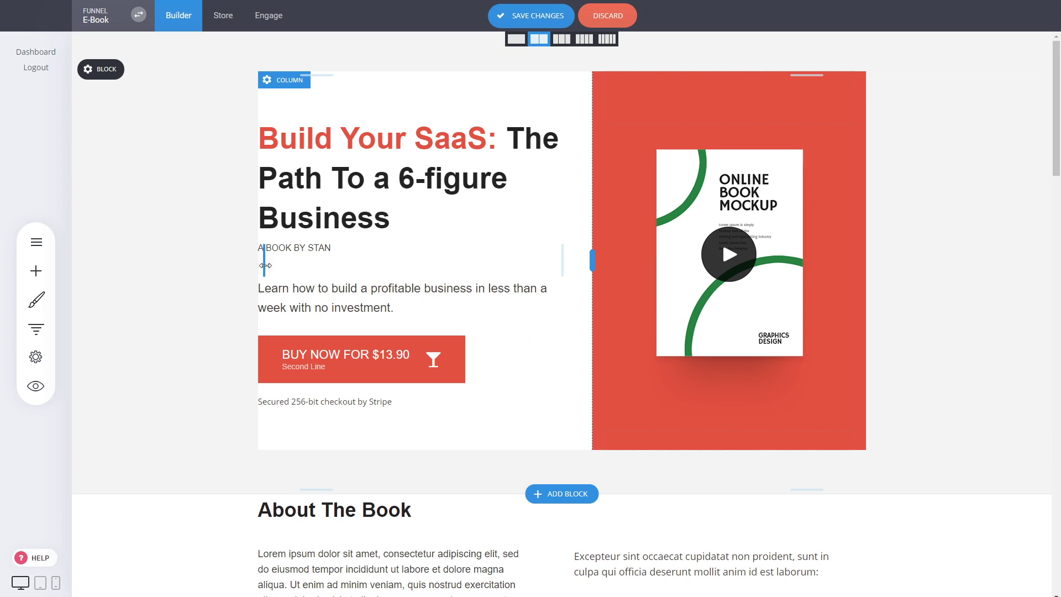
Step: Increase the left padding of the hero's text column so its content is indented from the white edge
drag(266, 266, 302, 266)
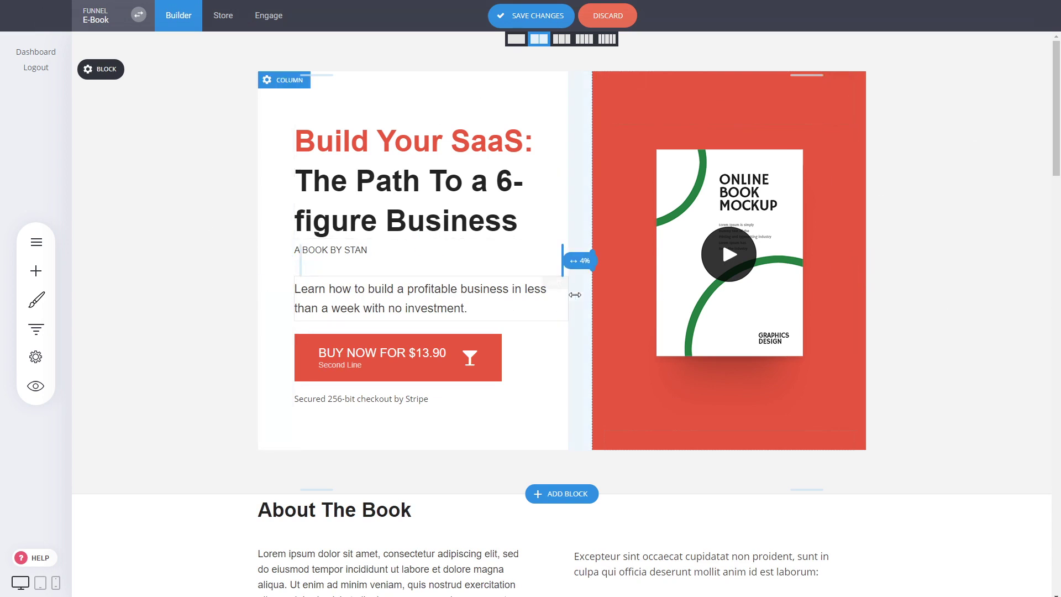
scroll(926, 273, down, 4)
scroll(563, 238, up, 4)
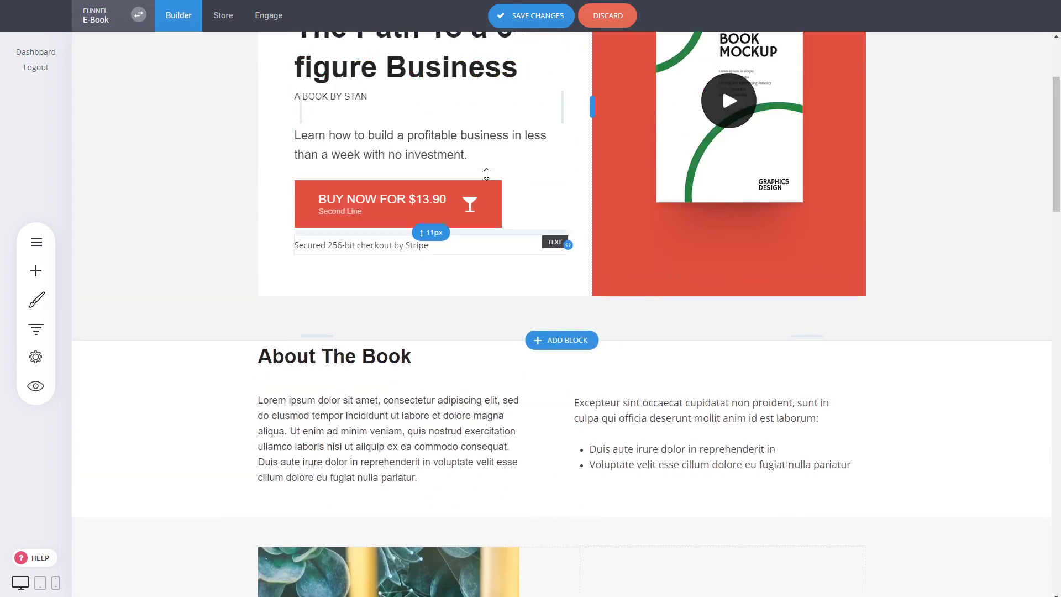
Step: View the settings of the hero's text column and close them
click(271, 77)
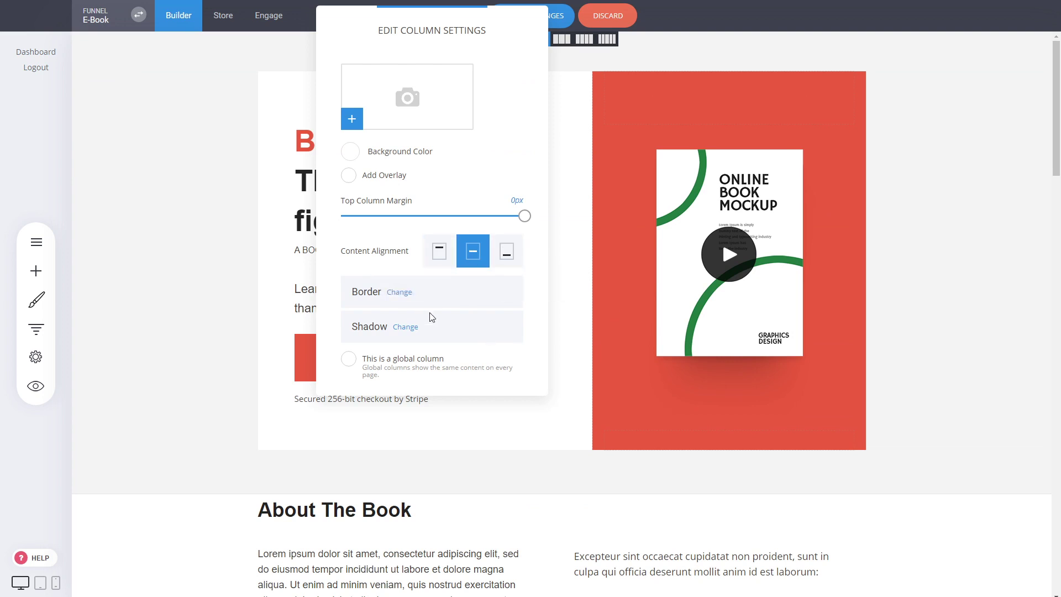
click(943, 255)
Step: Insert the "Design & Development" block from the Services category between the hero block and the About The Book section
scroll(943, 255, down, 5)
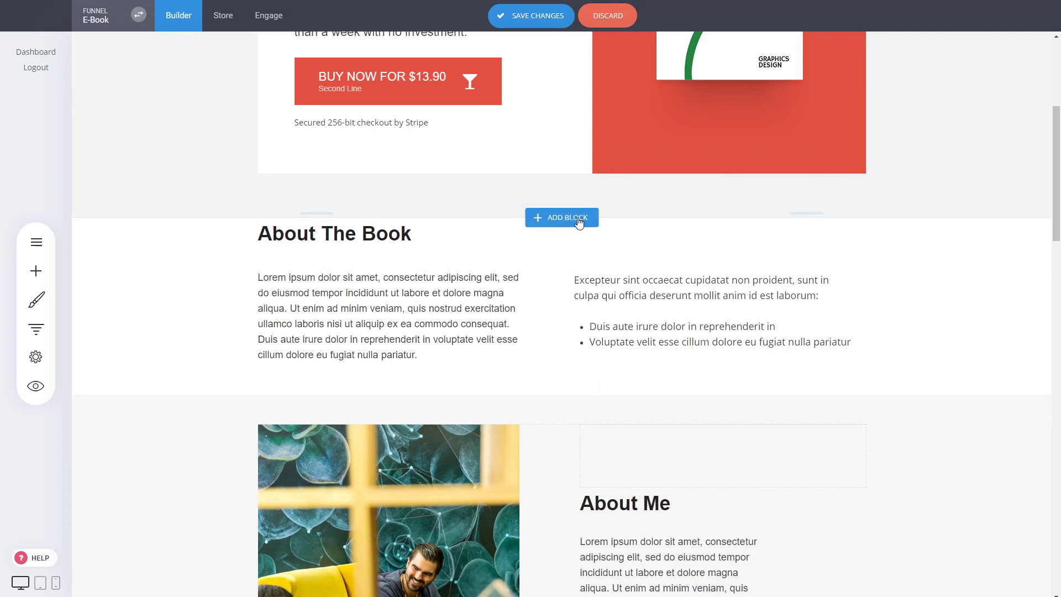
click(578, 221)
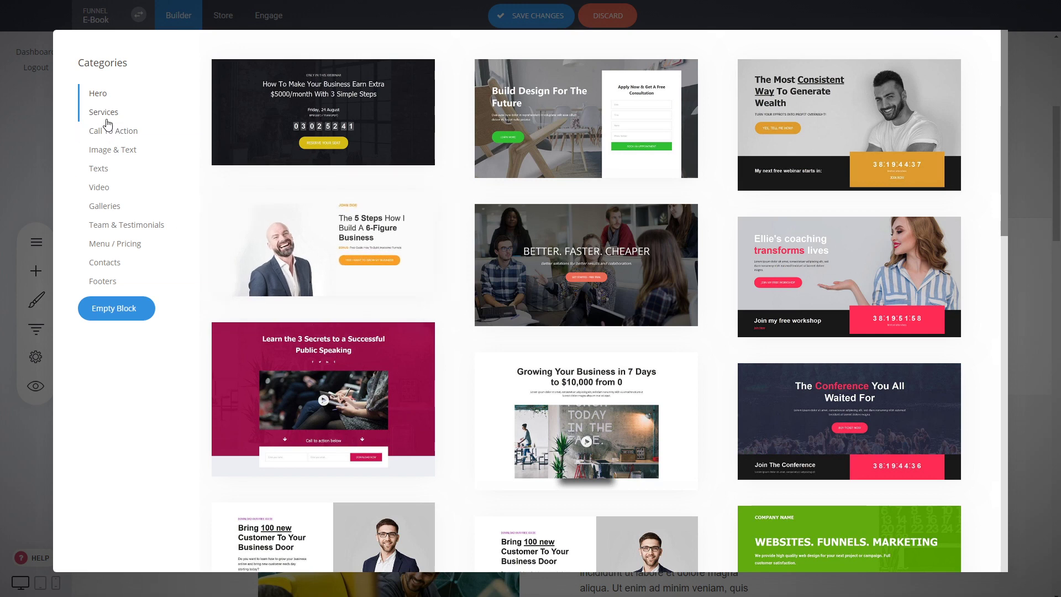
click(107, 121)
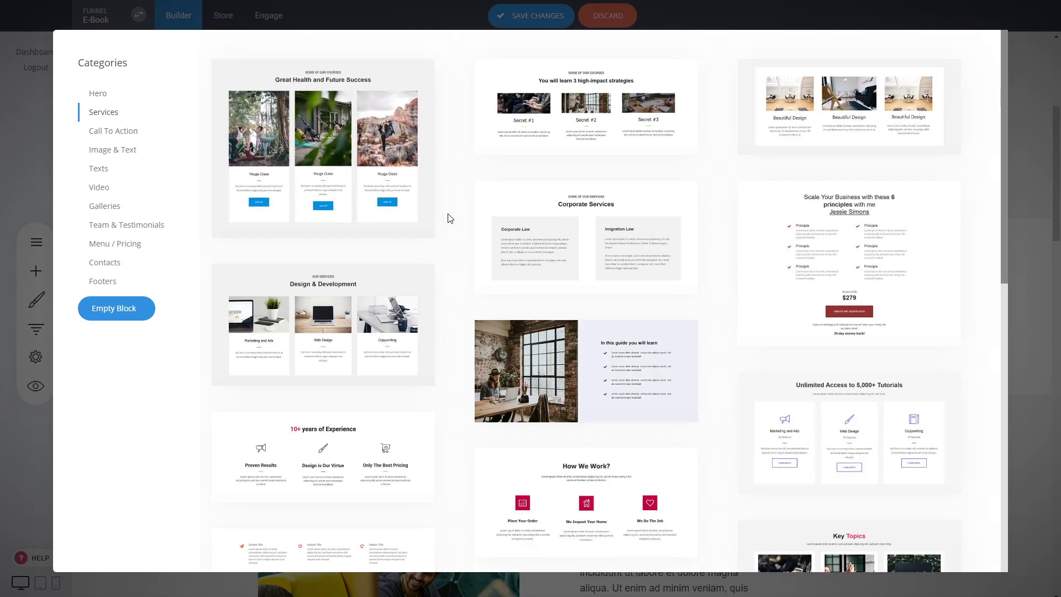
scroll(449, 218, down, 4)
scroll(451, 219, up, 4)
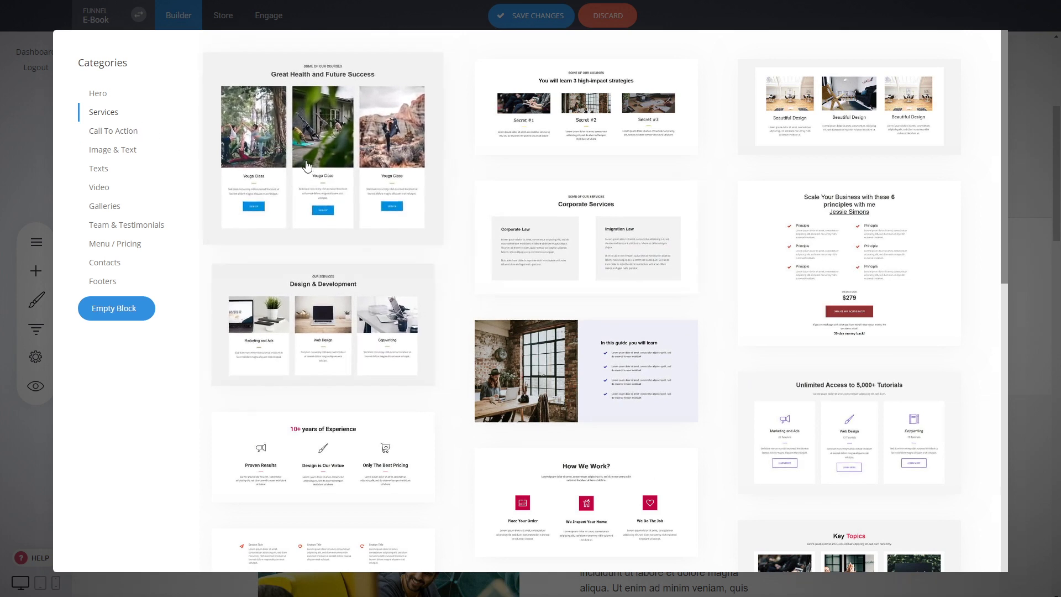
click(306, 166)
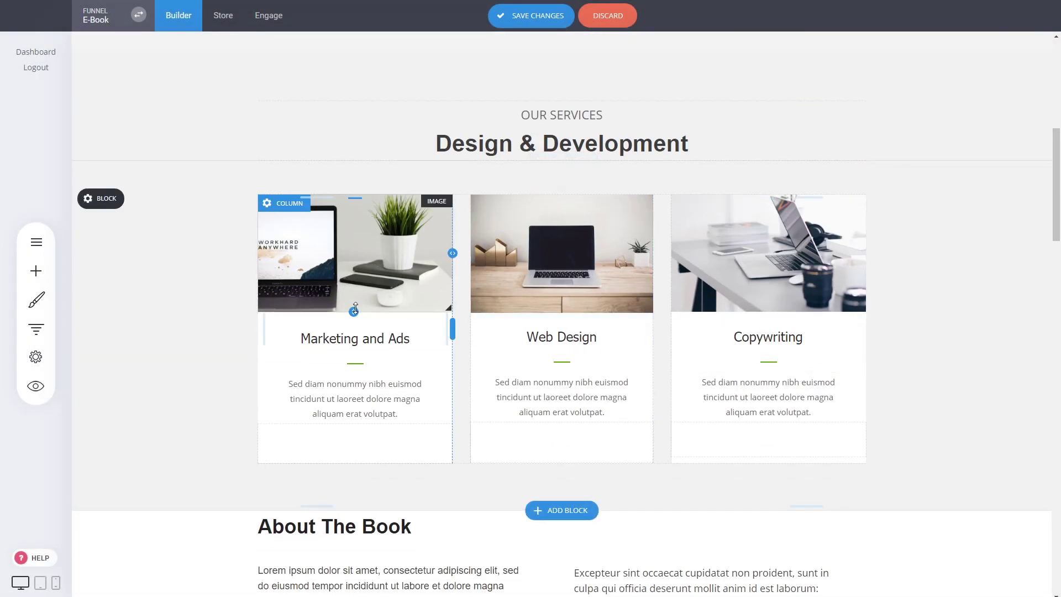
Step: Slightly reduce the height of the Marketing and Ads image and look at its image settings
mouse_move(355, 308)
mouse_down()
mouse_move(354, 330)
mouse_move(353, 299)
mouse_up()
click(364, 240)
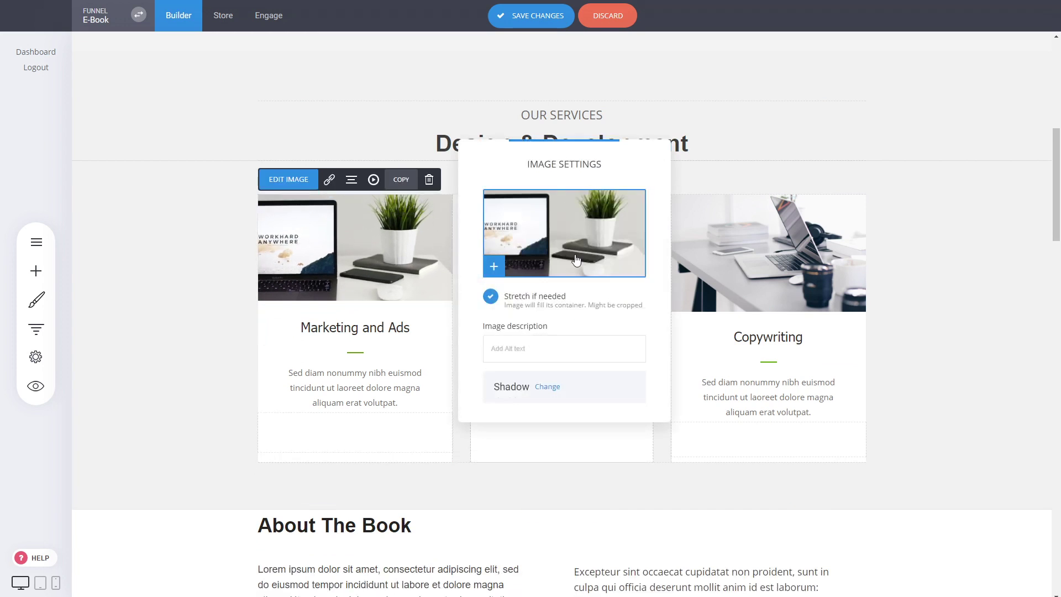
click(917, 223)
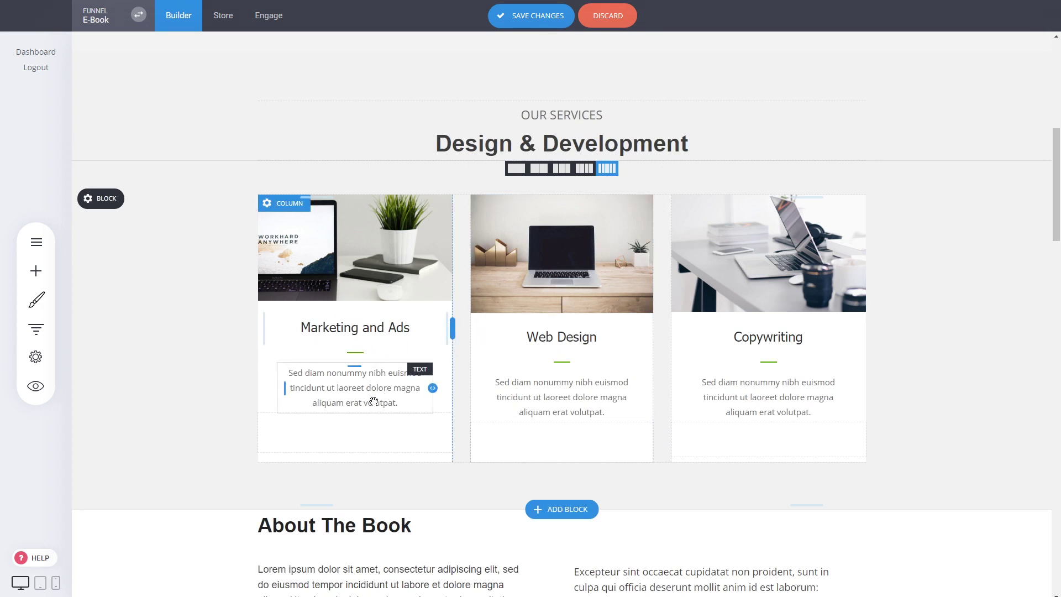
scroll(198, 287, up, 6)
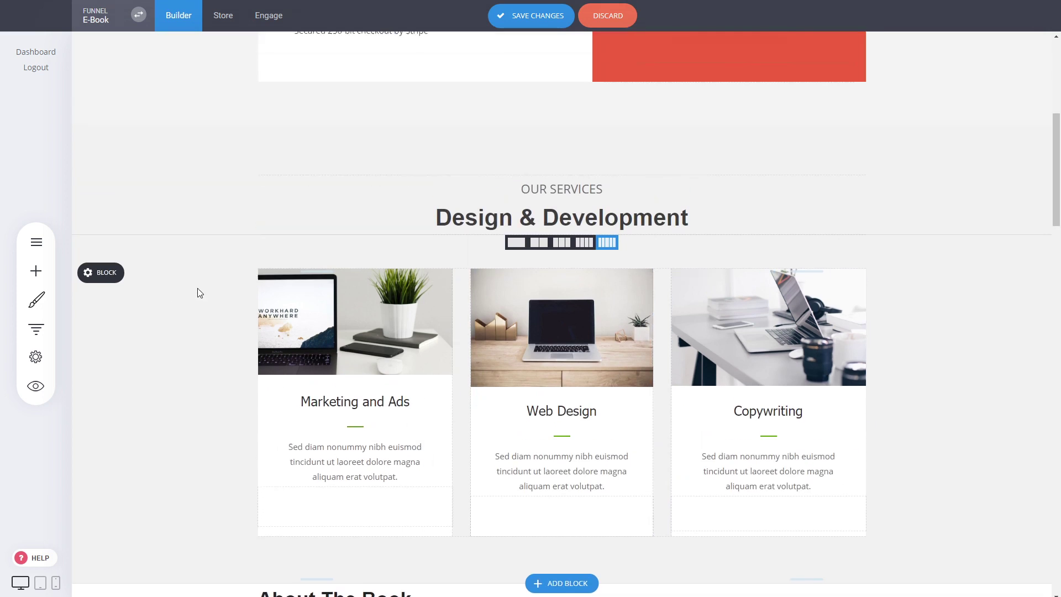
Step: Delete the three-card services block and the Design & Development heading block above the About The Book section
scroll(198, 287, down, 3)
mouse_move(109, 367)
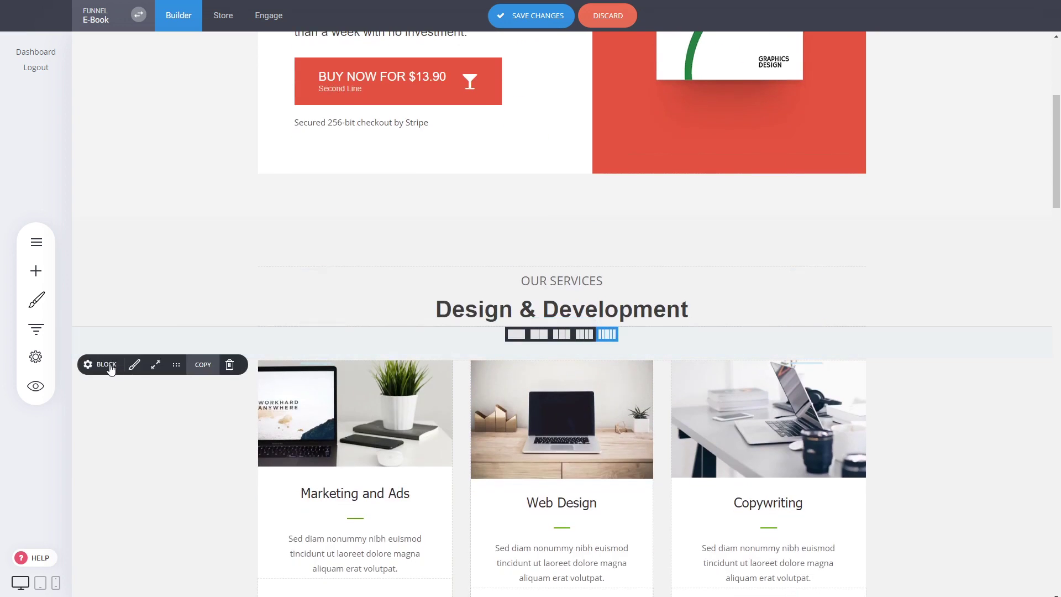
click(230, 365)
click(590, 271)
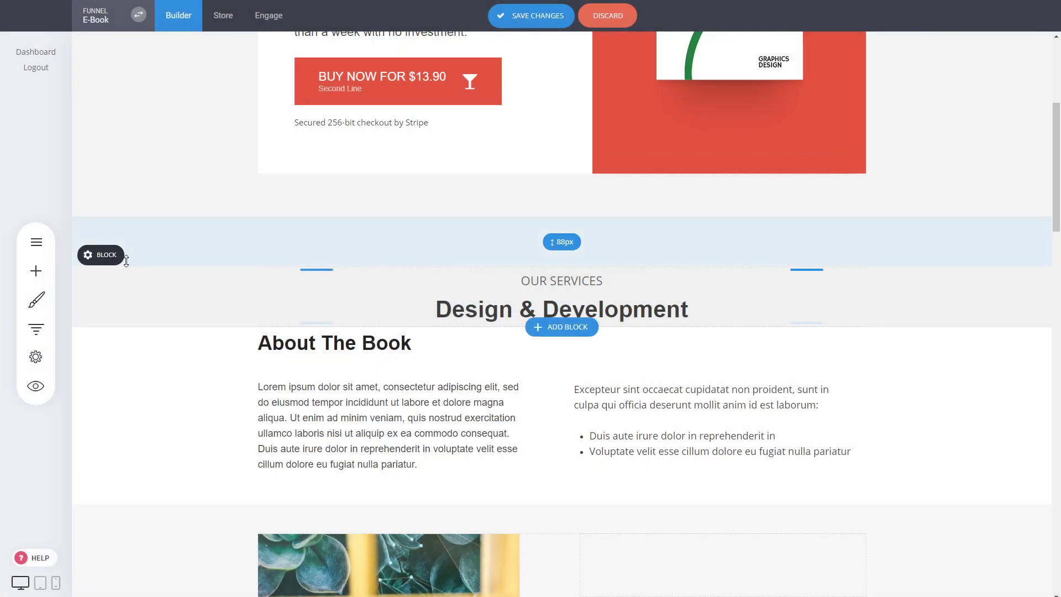
mouse_move(99, 254)
click(231, 258)
click(567, 265)
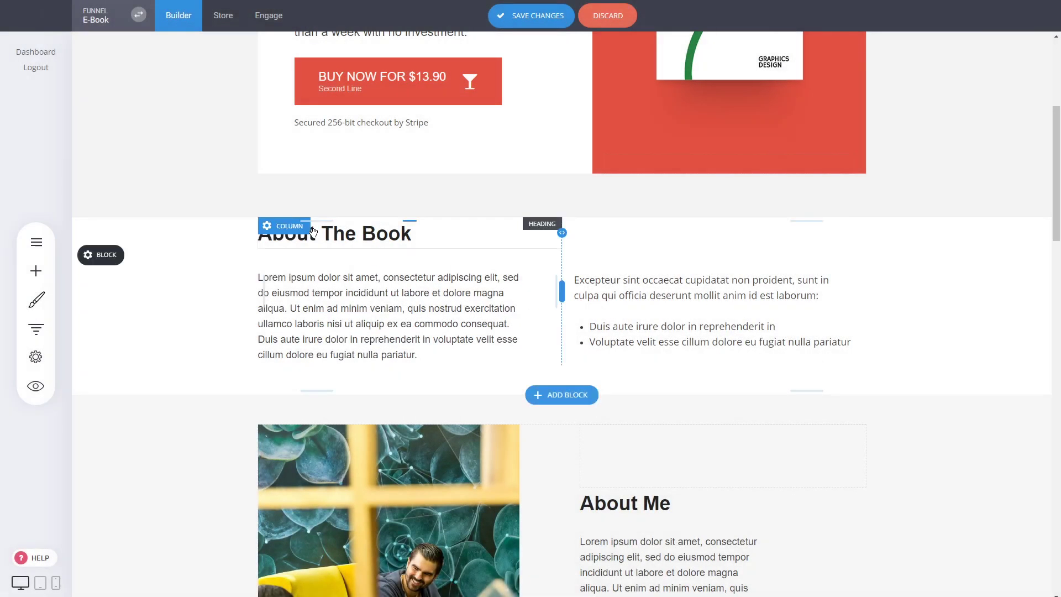
Step: Increase the top spacing of the About The Book block to about 66 px and slightly enlarge its bottom spacing
drag(326, 220, 327, 252)
drag(432, 409, 432, 417)
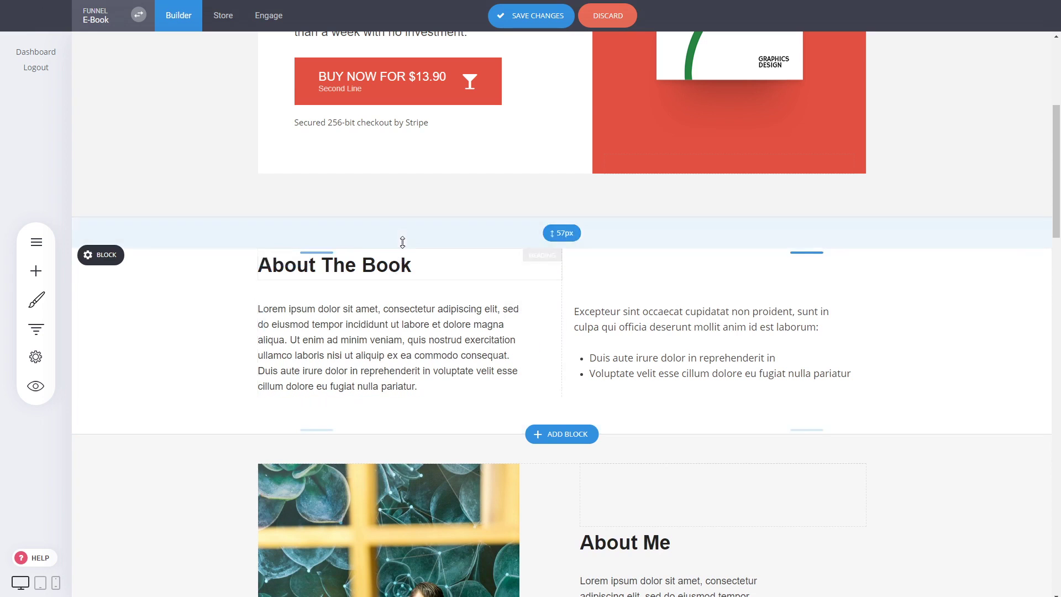
drag(402, 242, 403, 246)
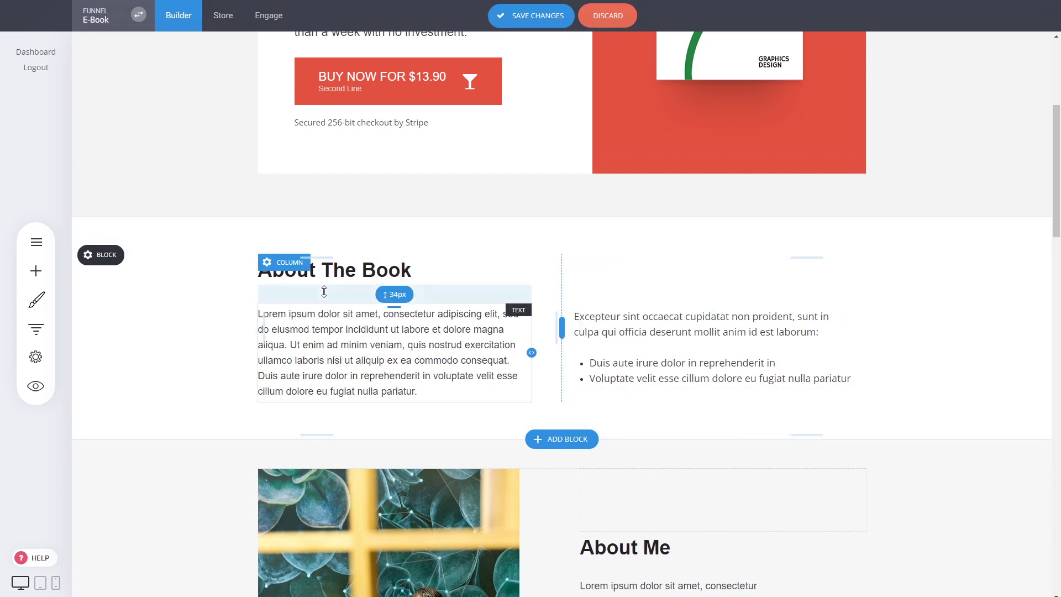
Step: Try placing an Image widget between the About The Book heading and its text, and look in the file manager for a picture
click(47, 279)
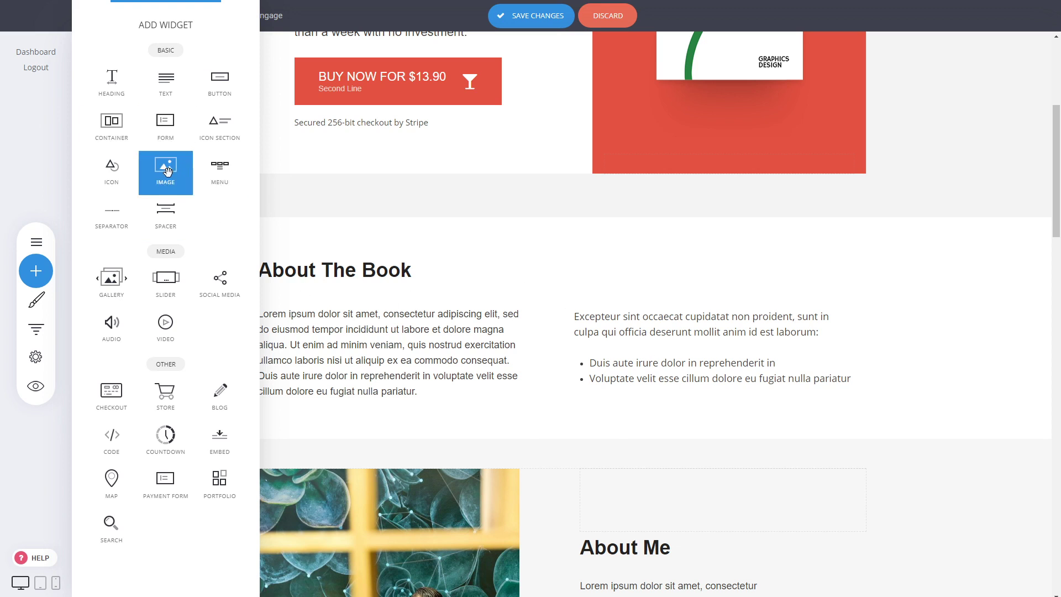
drag(167, 171, 407, 321)
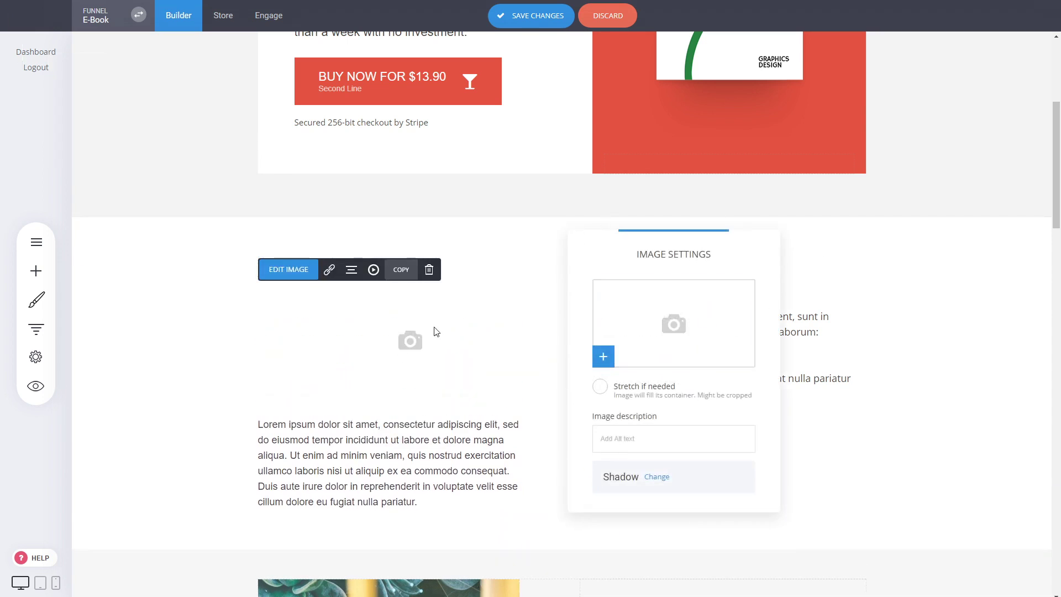
click(656, 326)
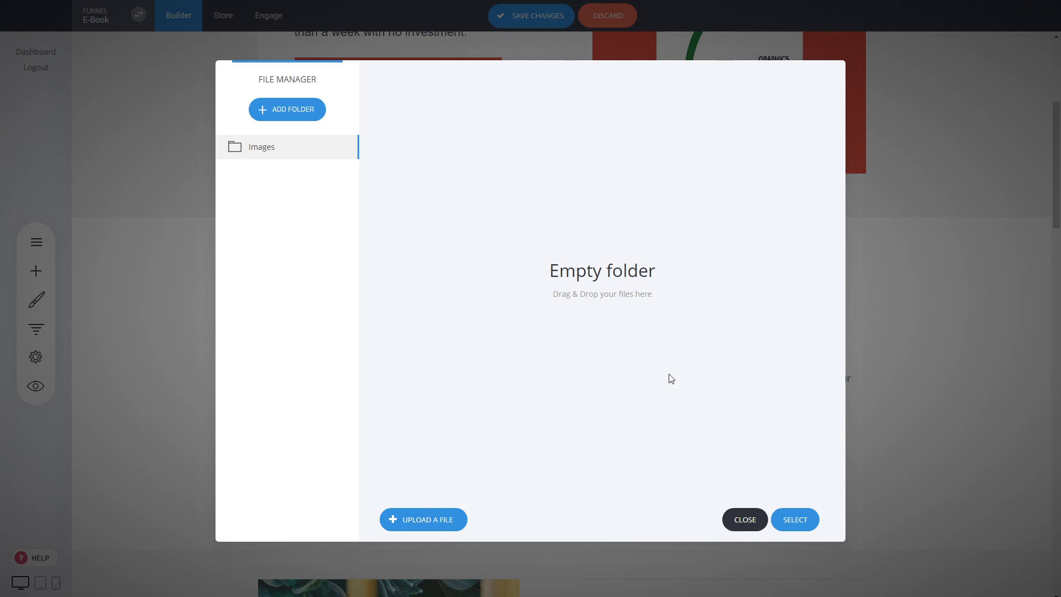
click(734, 525)
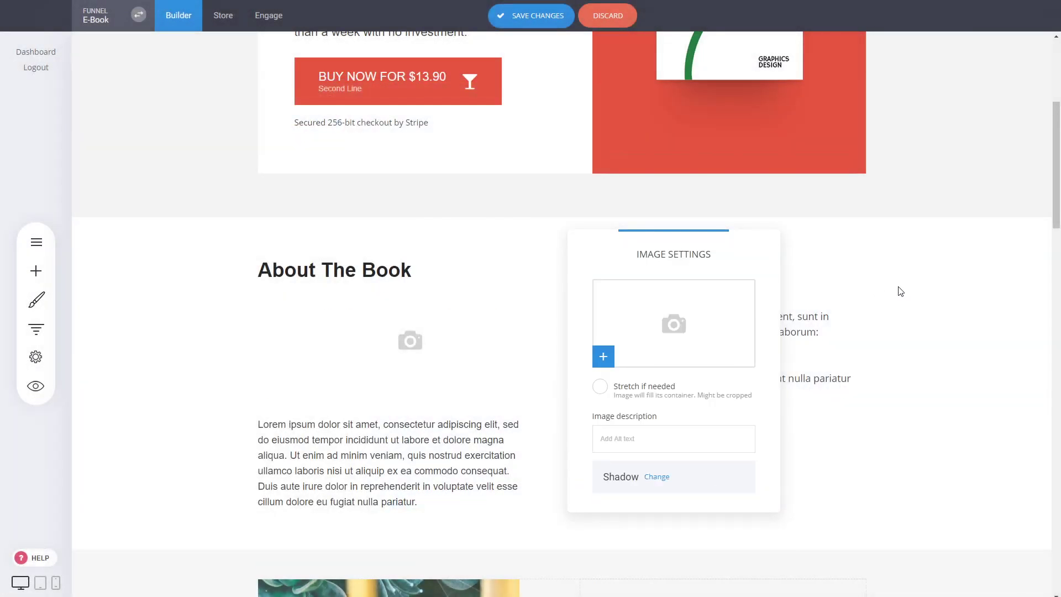
click(900, 291)
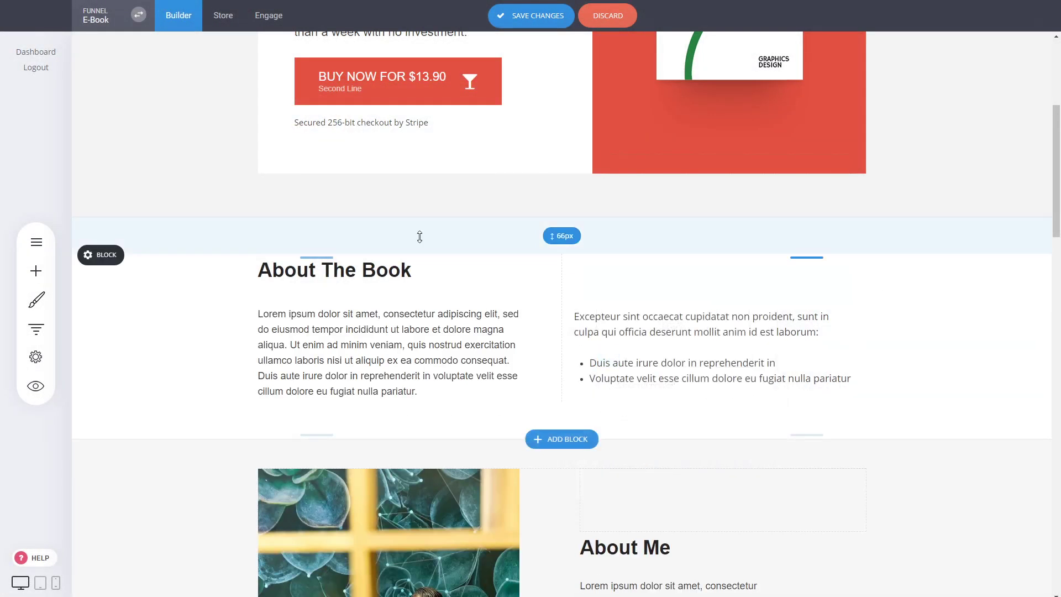
click(40, 269)
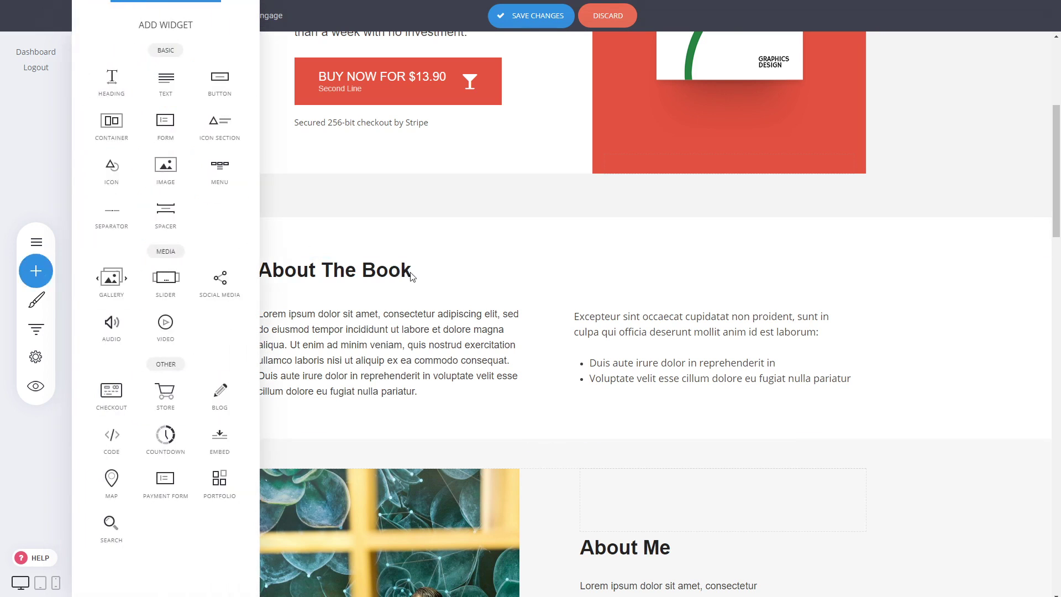
click(567, 278)
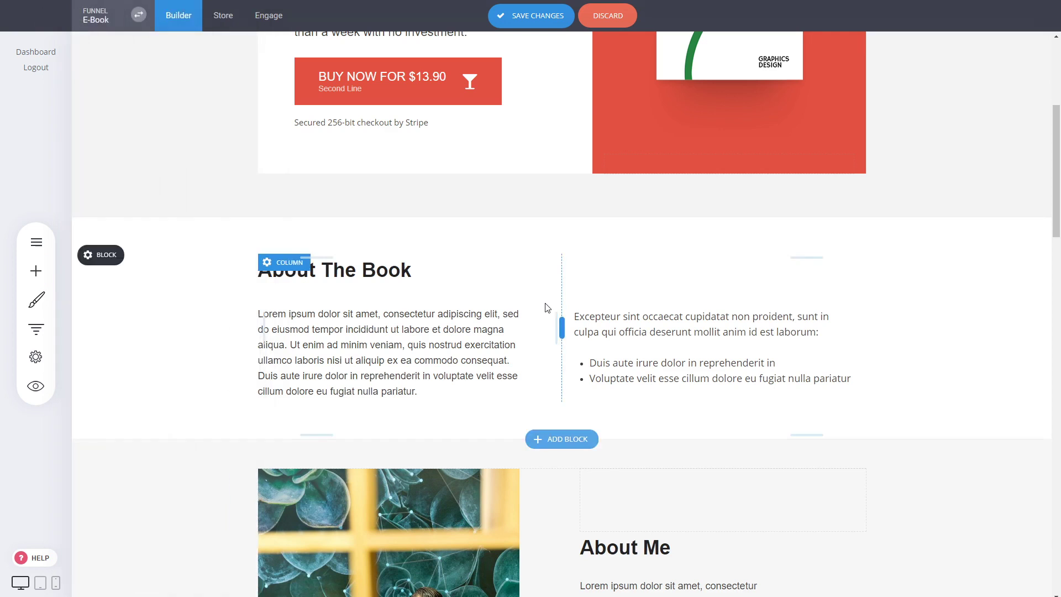
Step: Browse the Menu / Pricing block templates for the spot between the video and testimonials sections, and close the block library
scroll(821, 273, down, 5)
scroll(822, 273, down, 10)
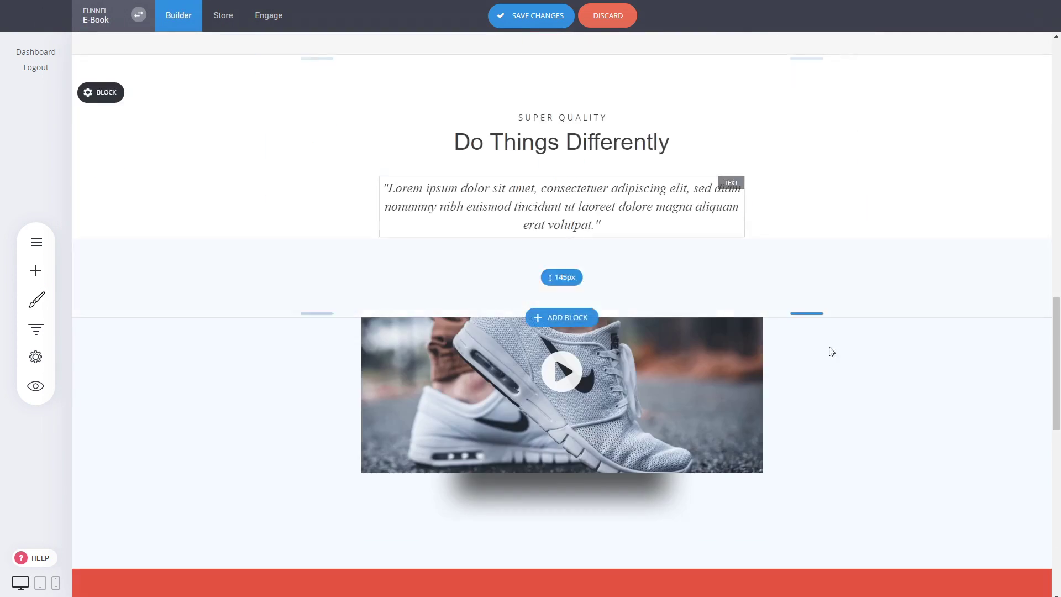
scroll(837, 274, down, 5)
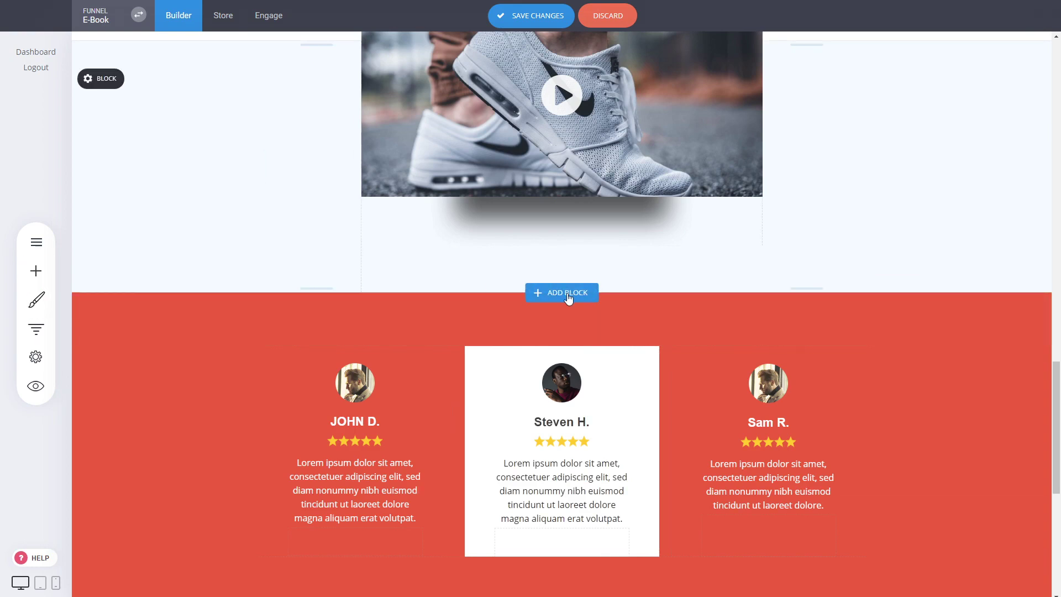
click(565, 293)
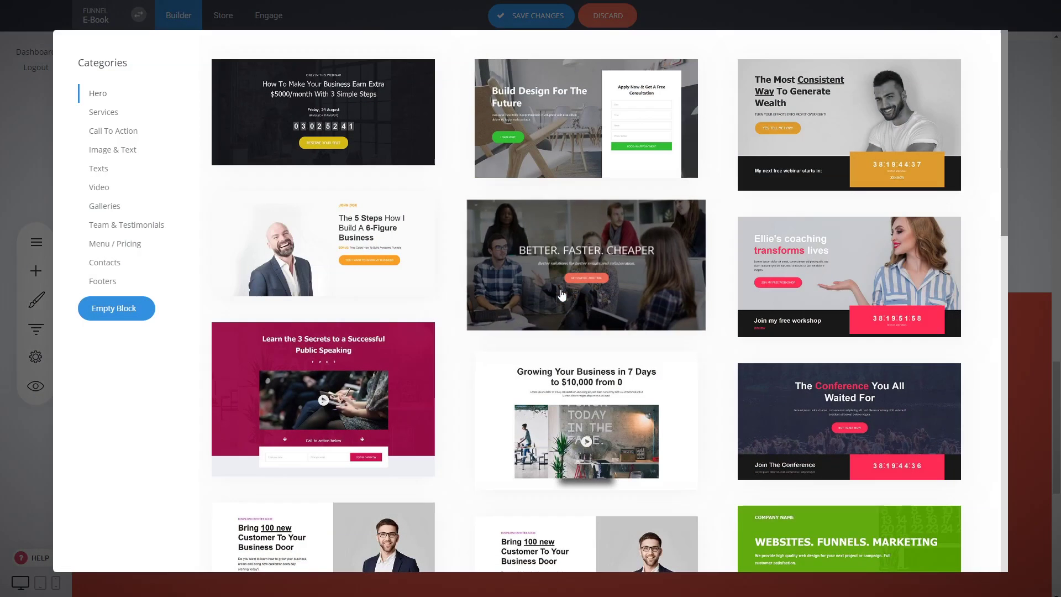
click(118, 264)
click(109, 248)
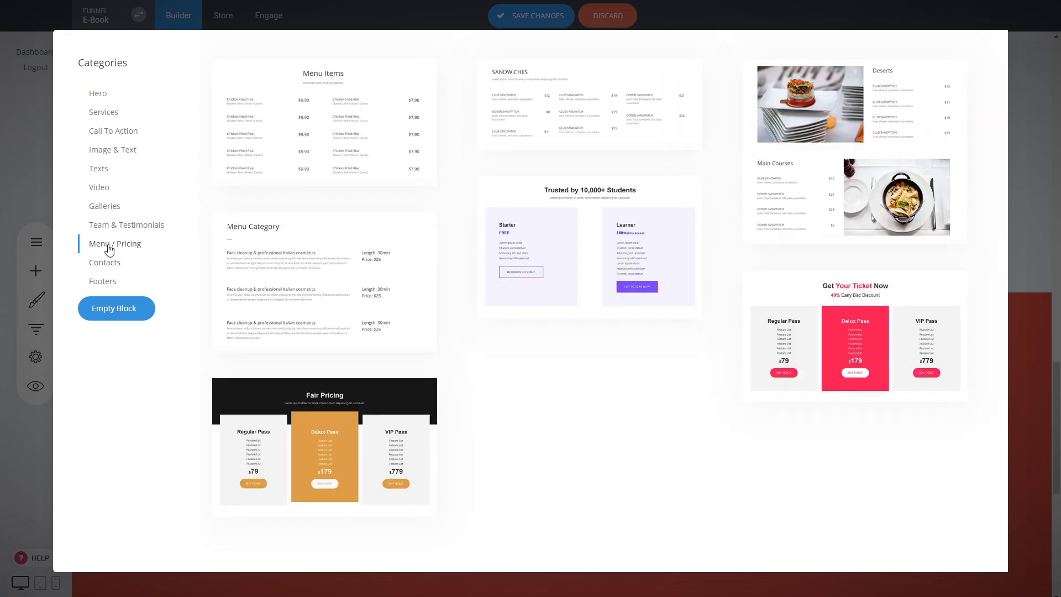
click(19, 167)
Step: Review the rest of the page down to the closing offer, return to the hero block and save the page changes
scroll(743, 284, down, 8)
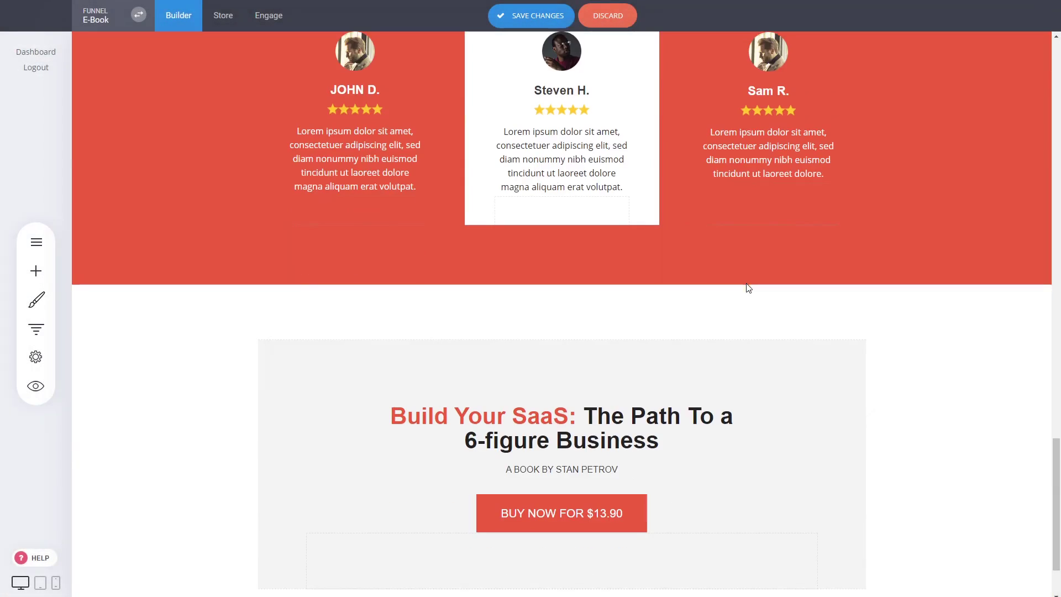
drag(1056, 496, 1055, 81)
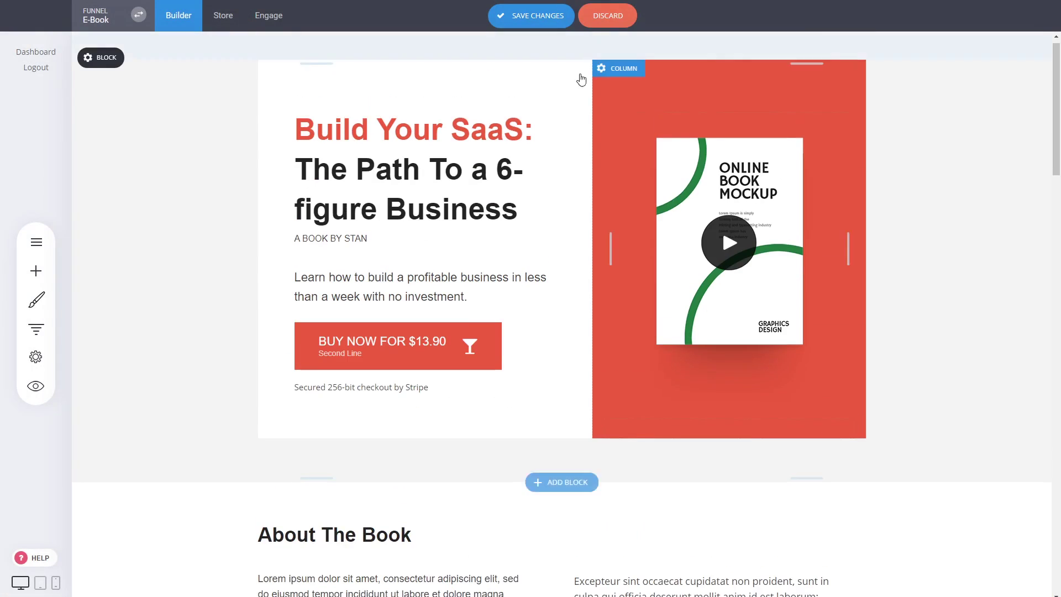
scroll(558, 62, up, 1)
click(536, 17)
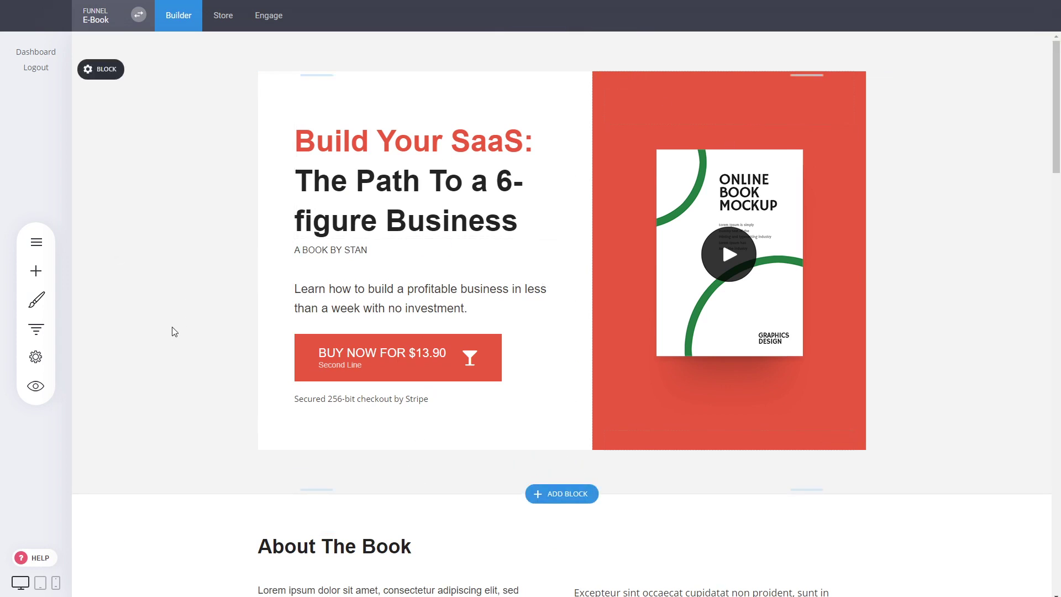
Step: Set the global palette's primary color to the green #02C39A and save the global style changes
click(41, 300)
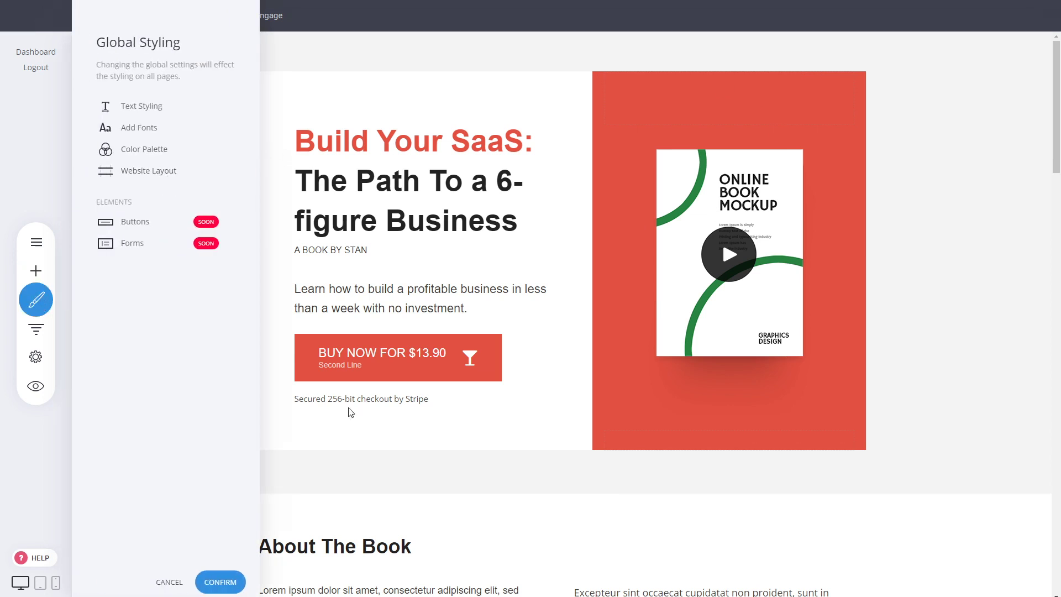
click(157, 151)
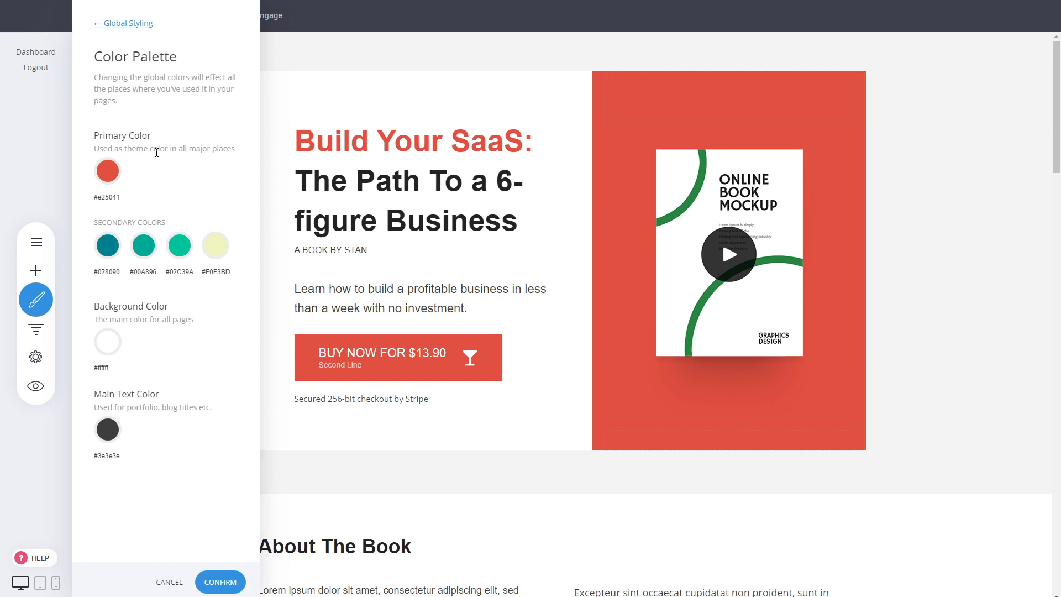
click(103, 176)
click(204, 353)
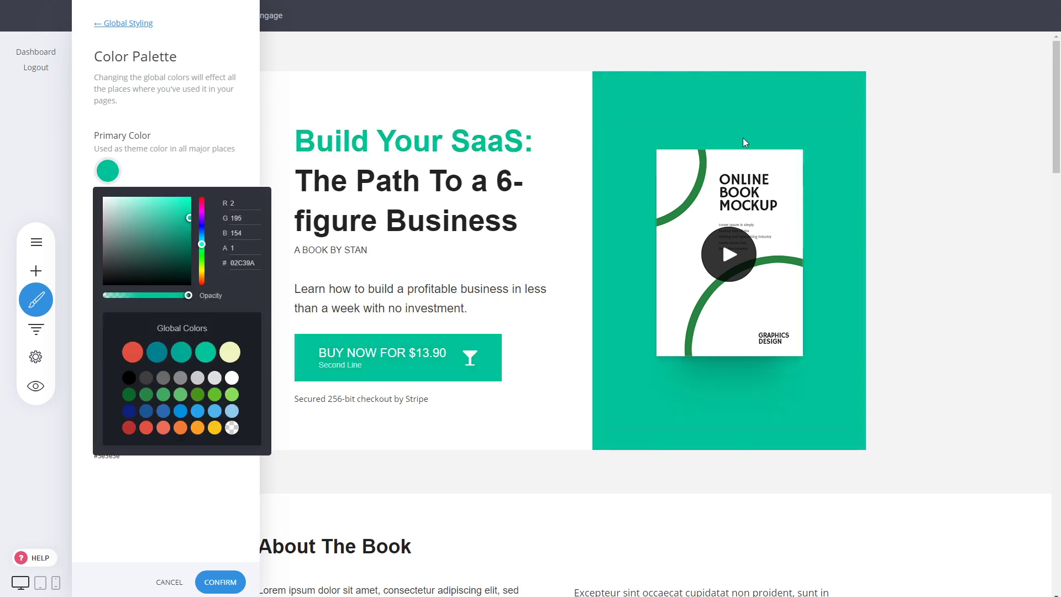
click(326, 461)
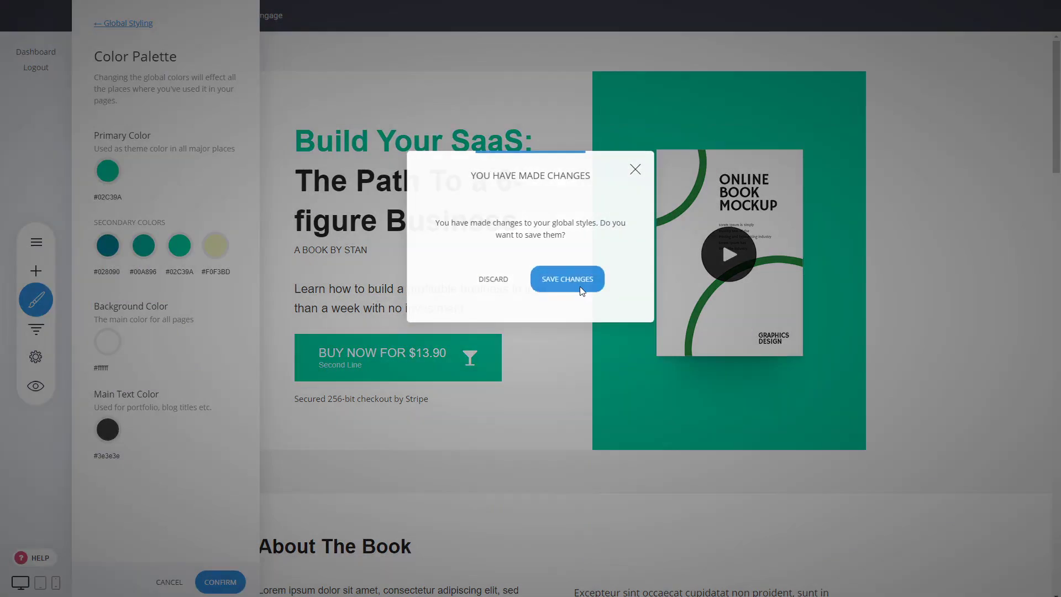
click(572, 280)
Step: Examine the hero's Buy Now button styling and the global colors offered for its button color
click(456, 338)
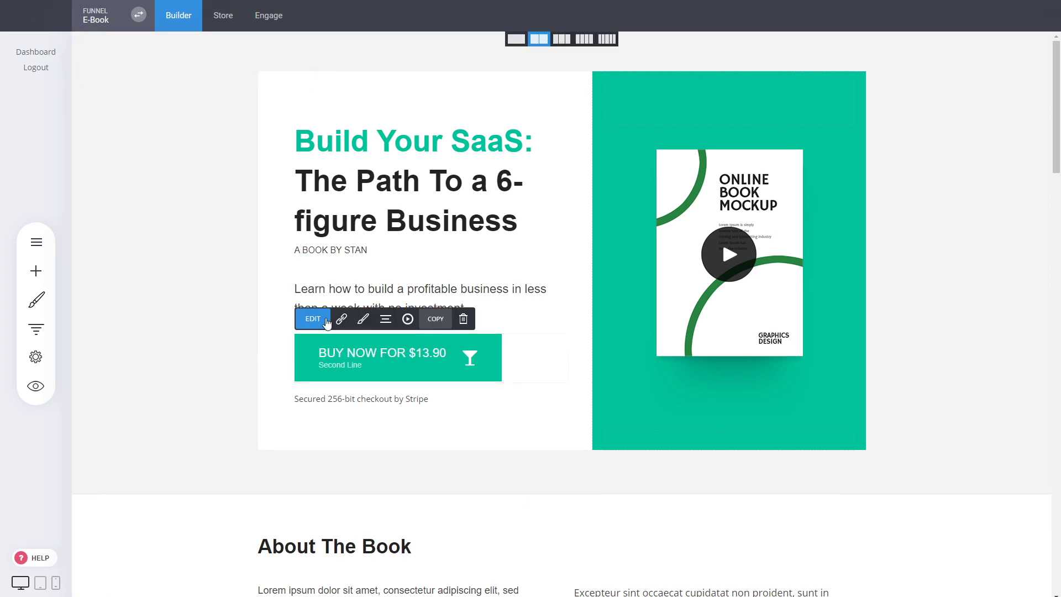
click(363, 318)
drag(619, 228, 664, 181)
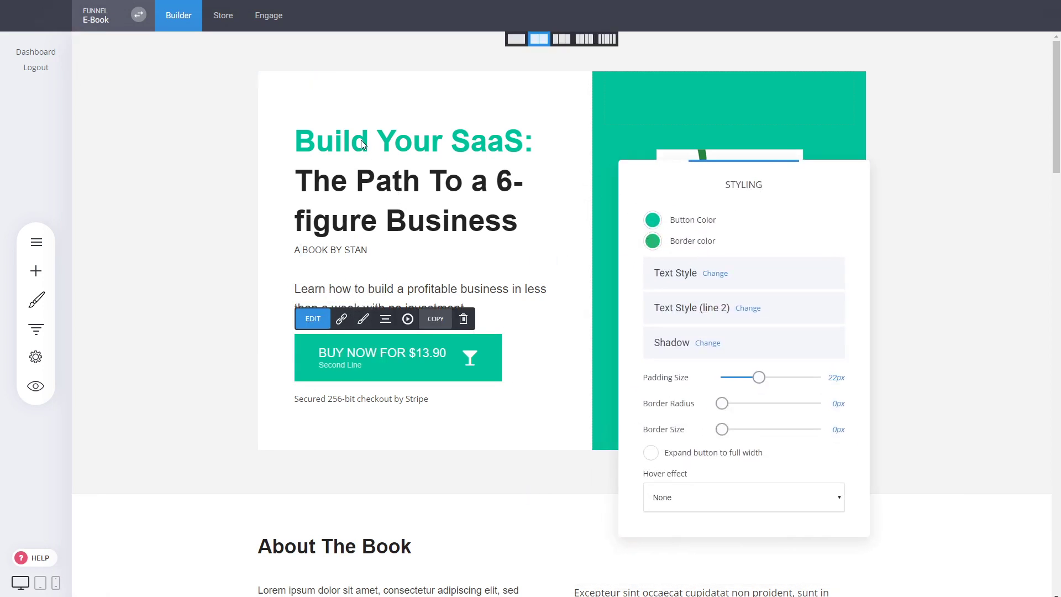
click(652, 221)
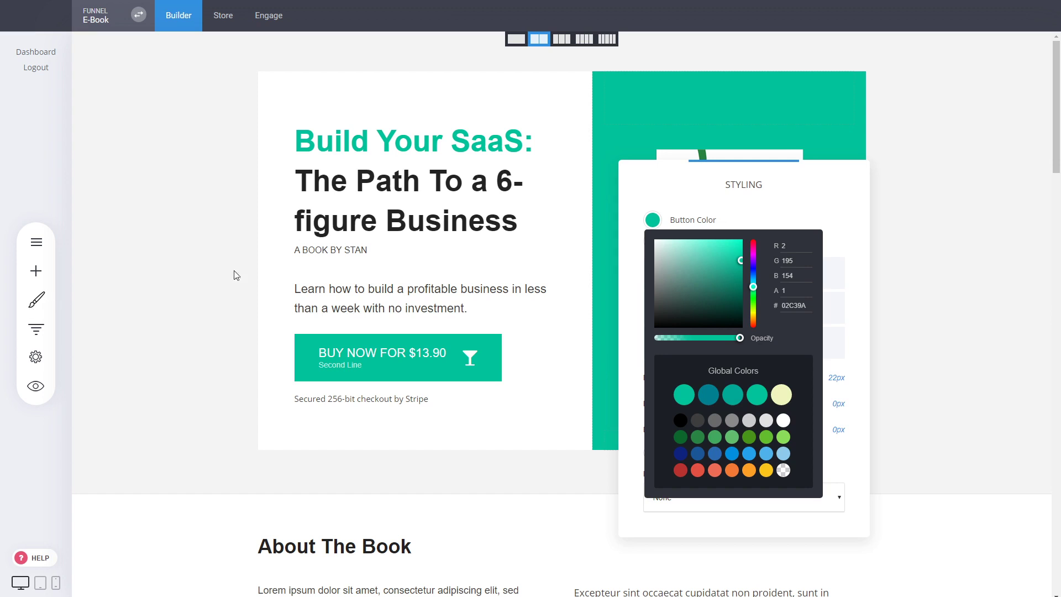
click(589, 231)
Step: Select the hero heading's whole text, check which font families are available for it, and leave text editing
click(426, 190)
click(427, 191)
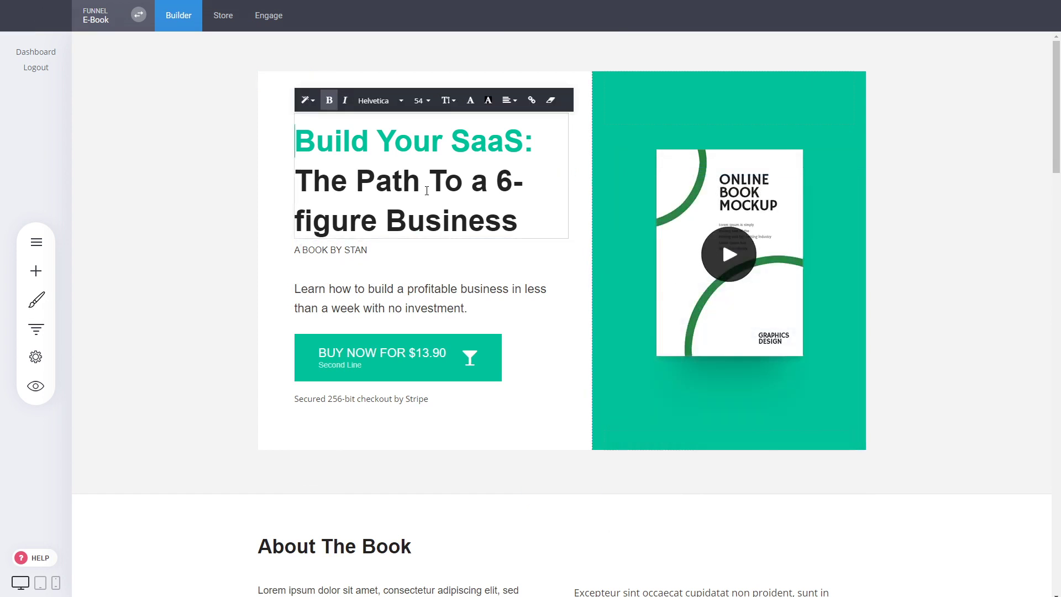
double_click(426, 191)
triple_click(426, 191)
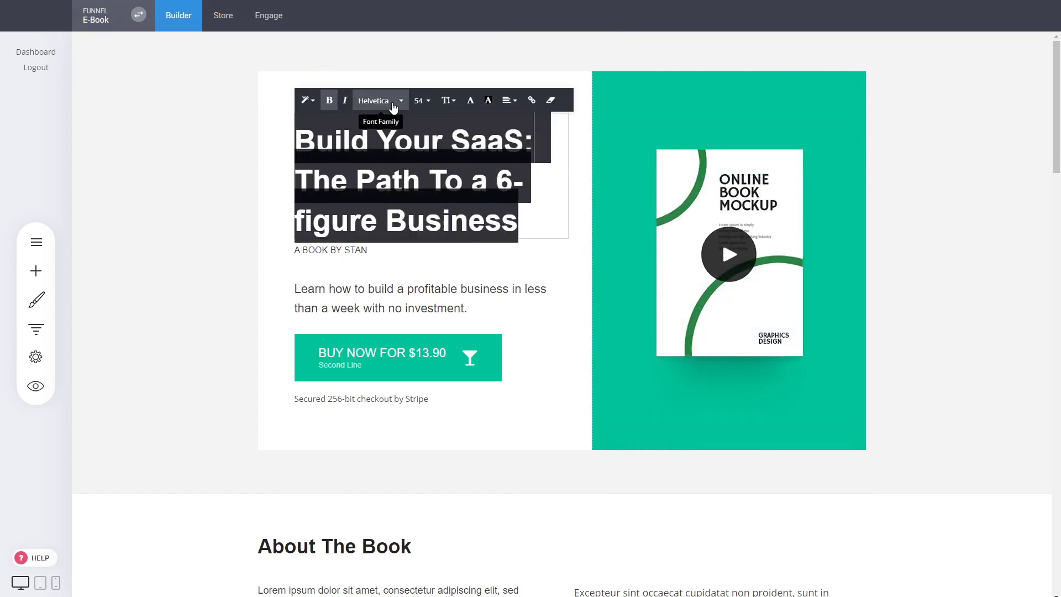
click(393, 106)
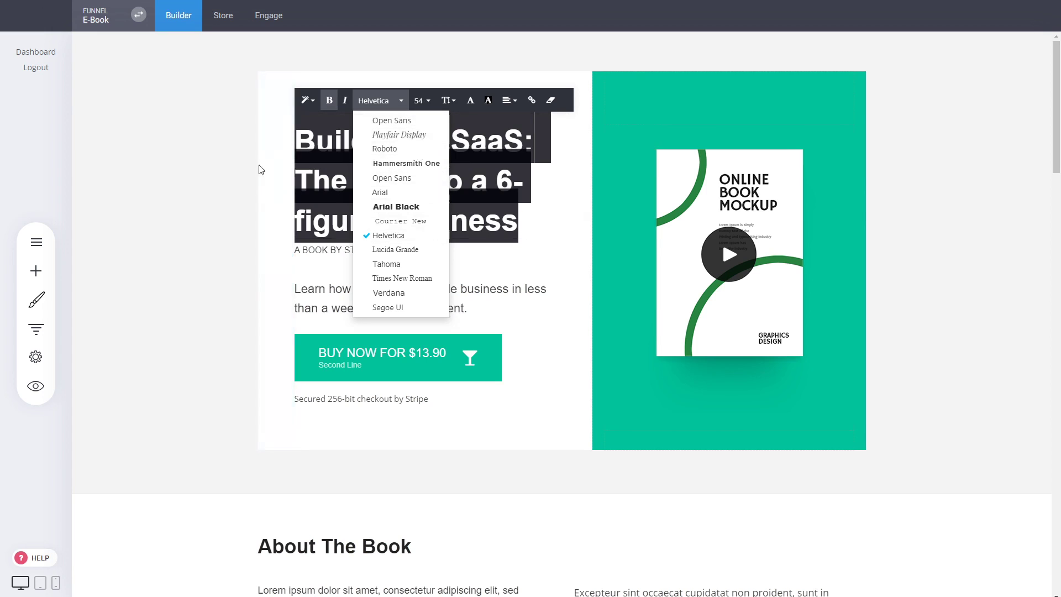
click(206, 192)
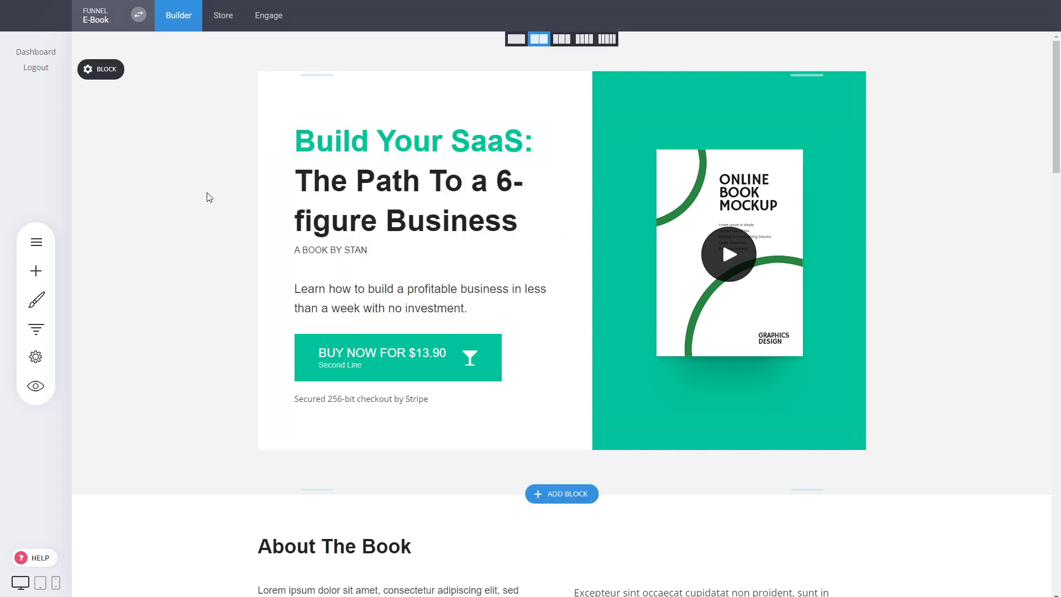
Step: Browse the most popular Google fonts that can be added in the global styling, and close the font settings
click(38, 301)
click(138, 132)
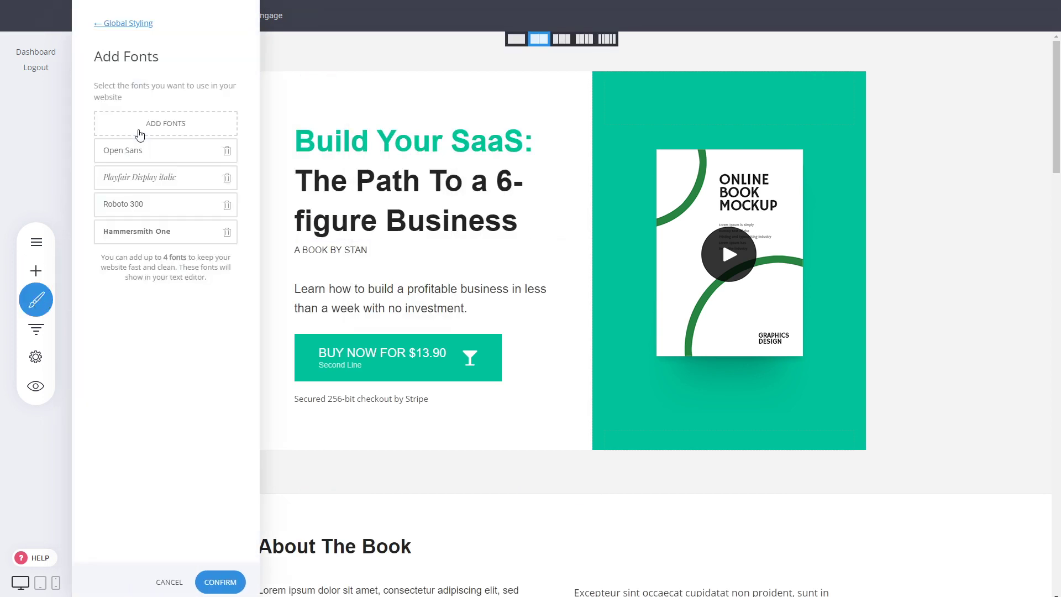
click(154, 132)
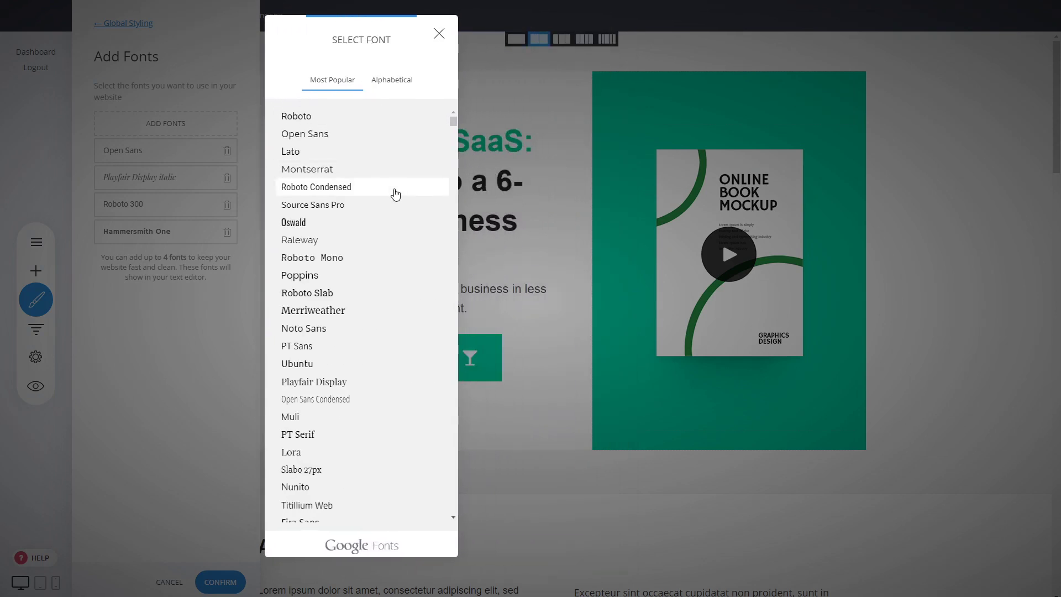
scroll(361, 182, down, 4)
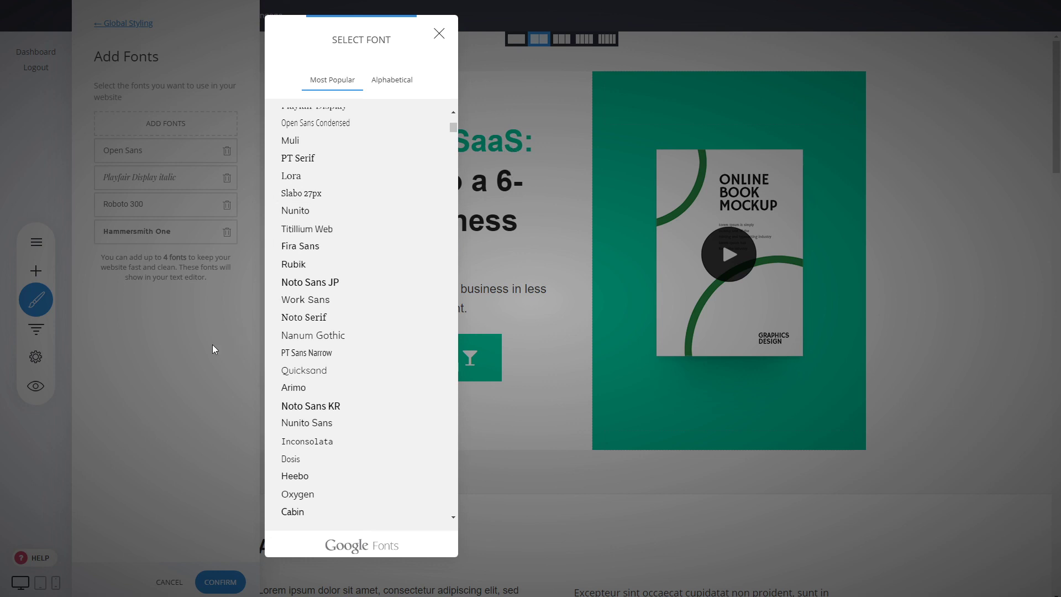
click(439, 34)
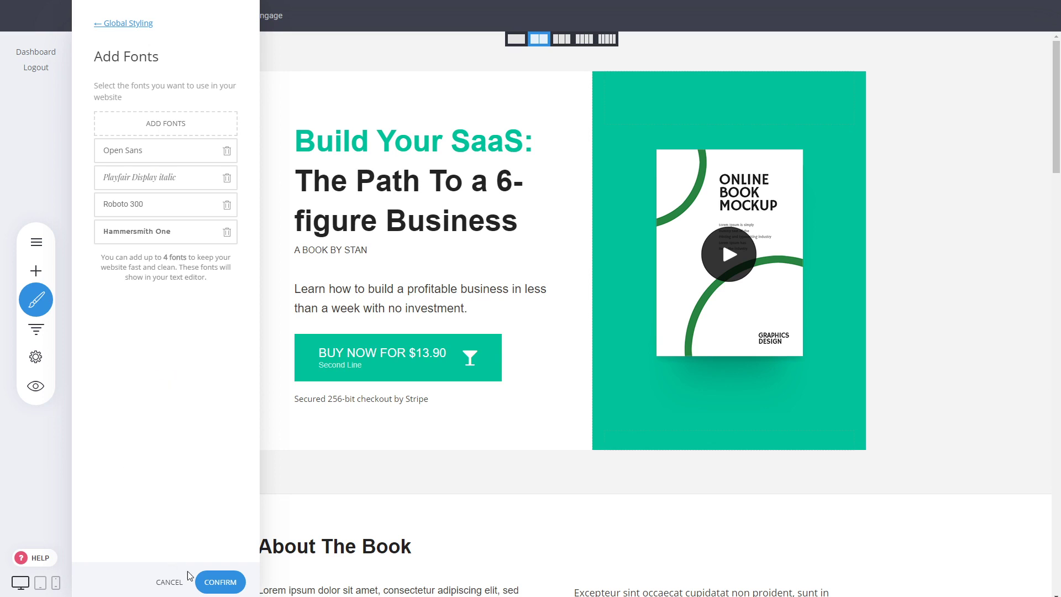
click(221, 582)
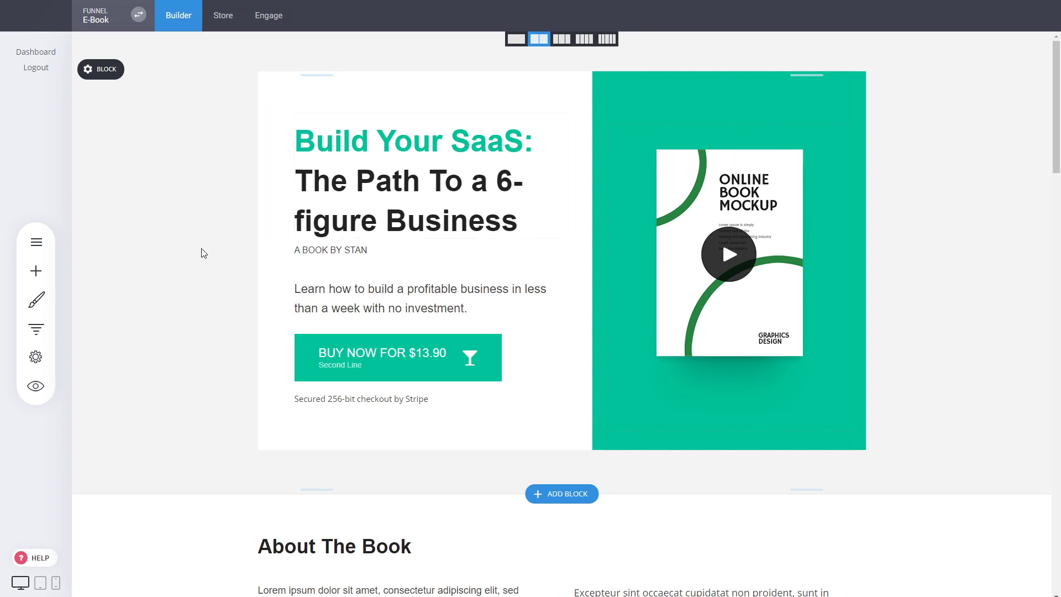
Step: Switch the page to the mobile layout and examine how the hero and About The Book blocks are arranged
click(56, 582)
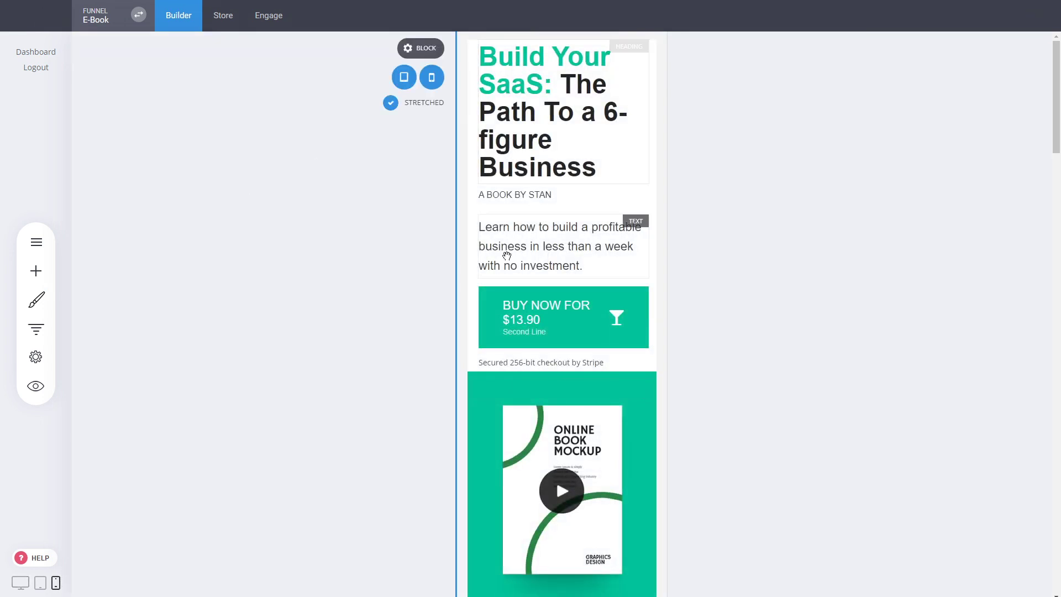
scroll(558, 221, down, 6)
scroll(565, 176, down, 4)
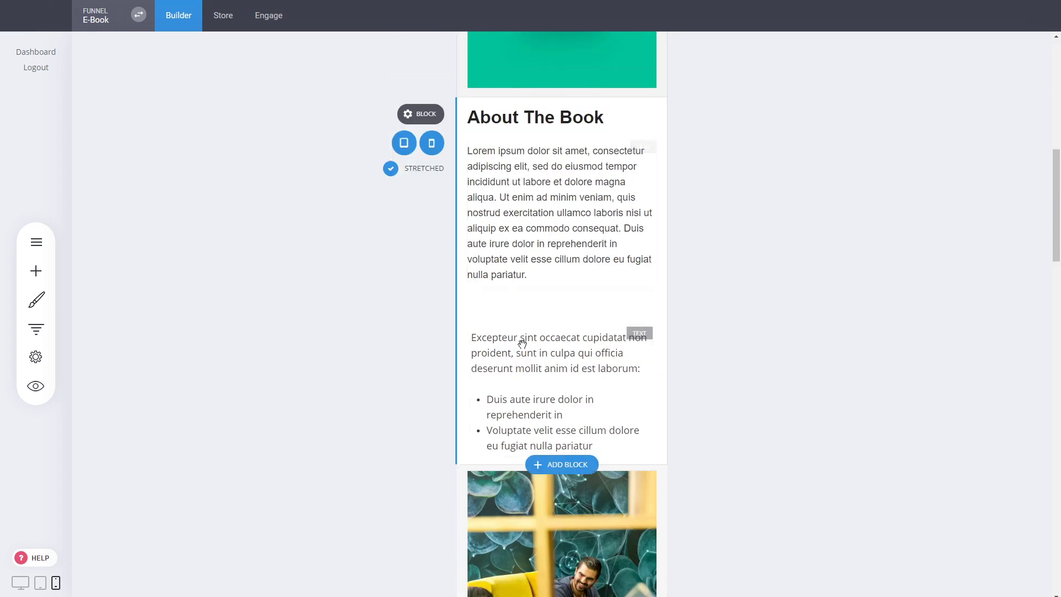
scroll(520, 337, up, 10)
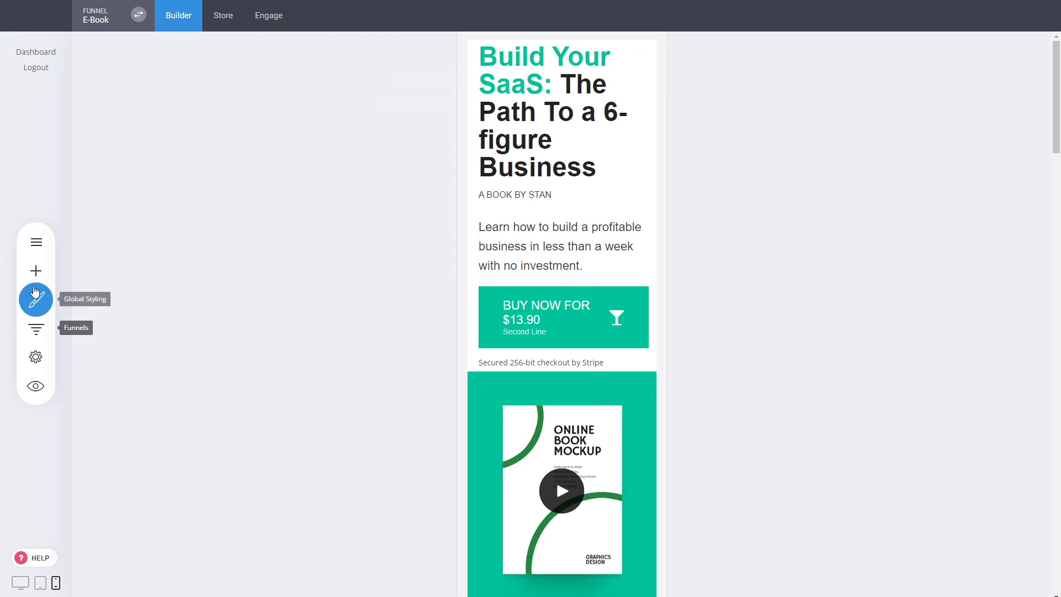
Step: Check which widgets can be added to the page, close the widget list and return to the desktop layout
click(36, 271)
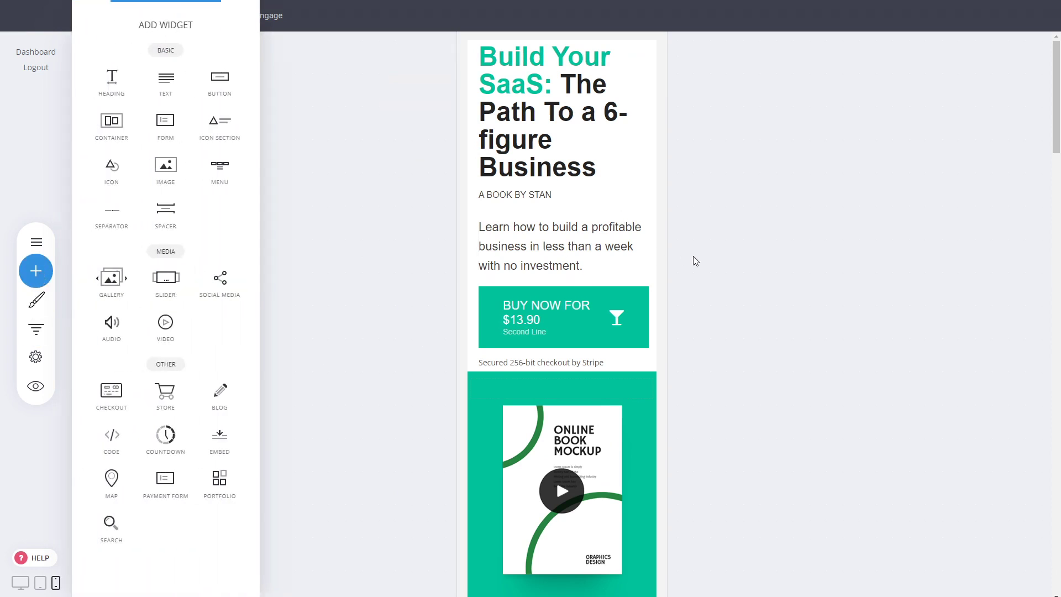
click(719, 258)
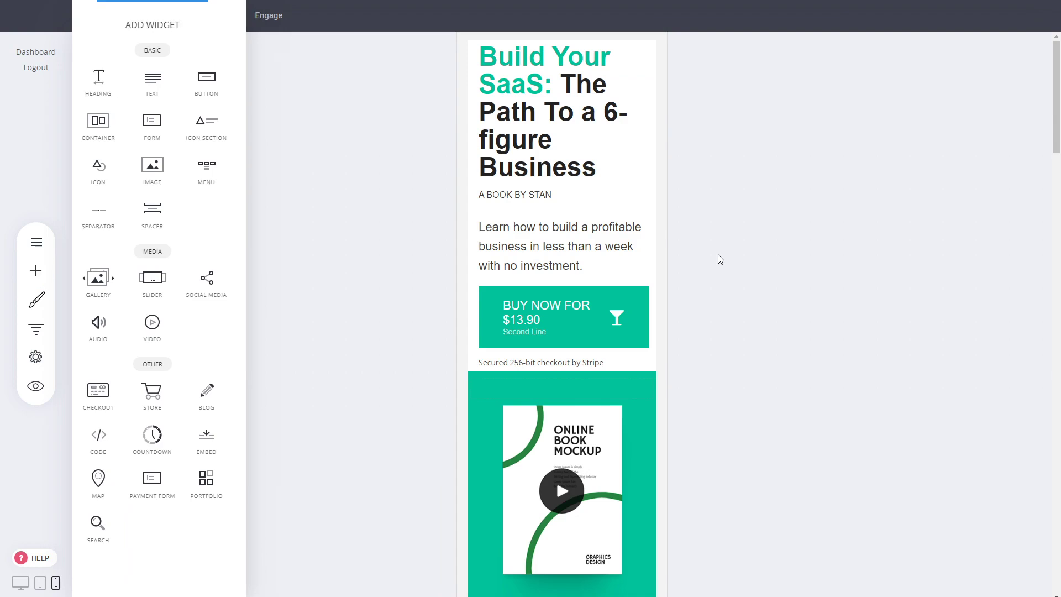
click(19, 581)
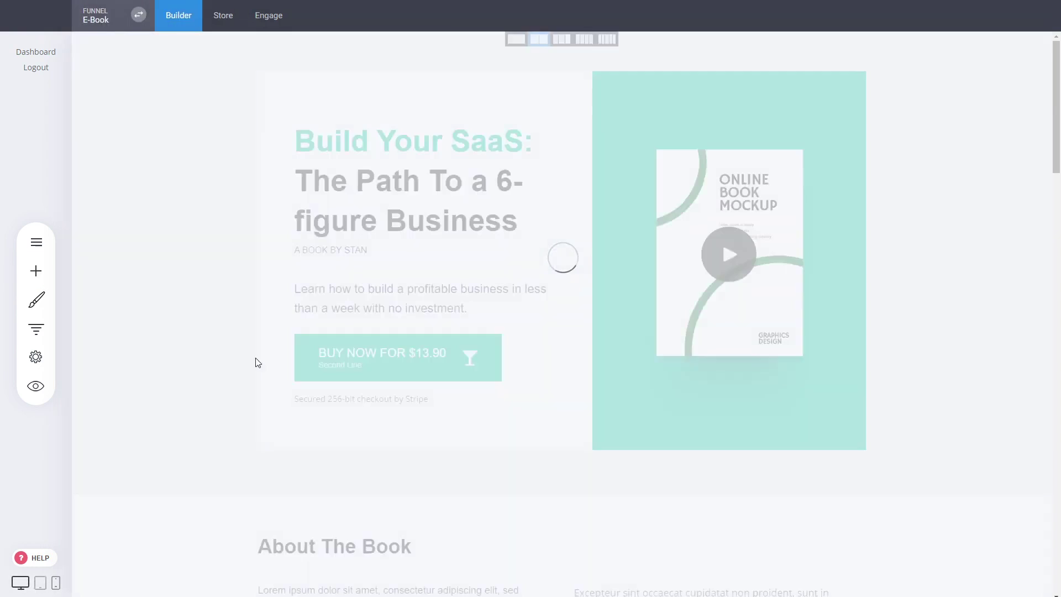
Step: Review the desktop landing page from the hero through About The Book, About Me and the video to the testimonials, and return to the hero
scroll(957, 402, down, 5)
scroll(957, 402, down, 3)
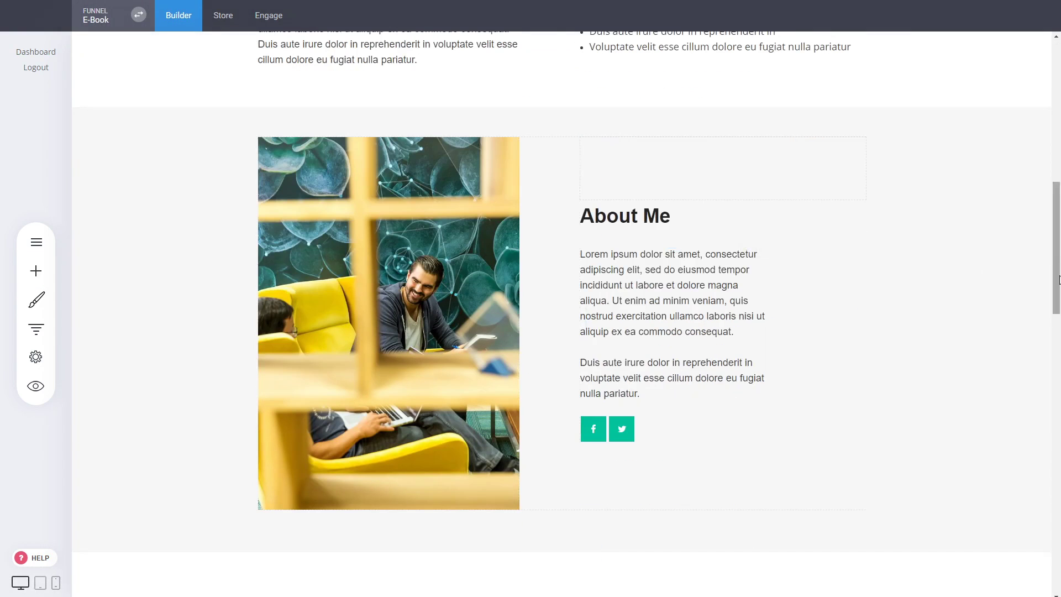
drag(1059, 280, 1060, 130)
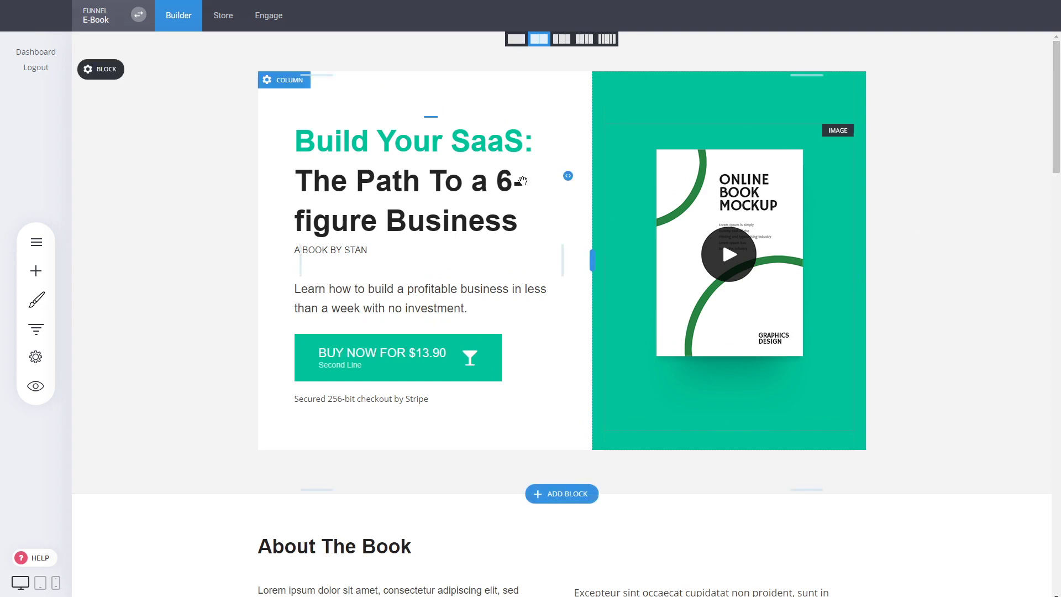
drag(1055, 106, 1052, 199)
click(1020, 241)
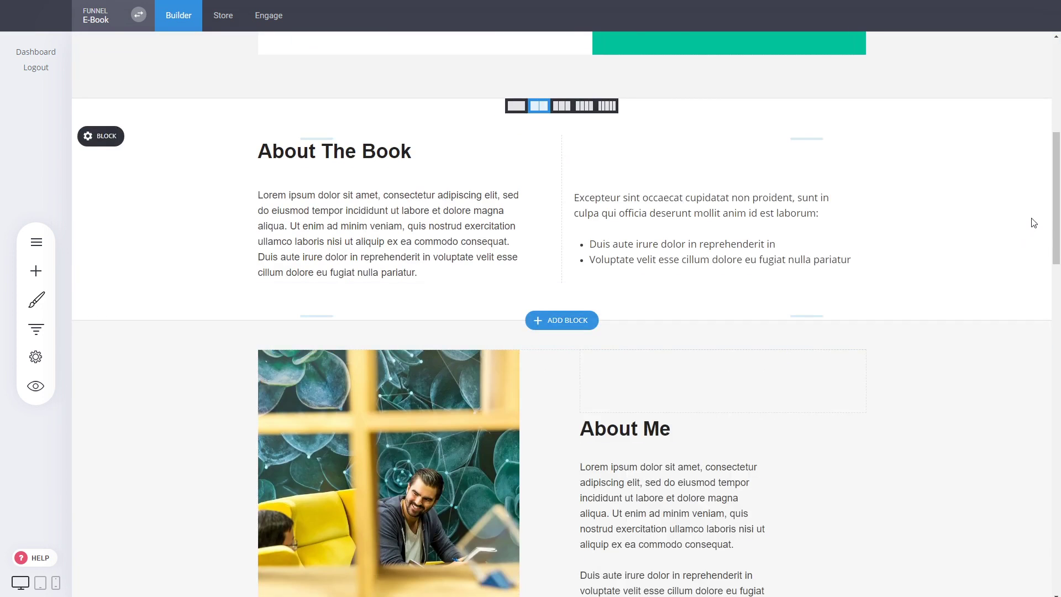
scroll(1034, 223, down, 5)
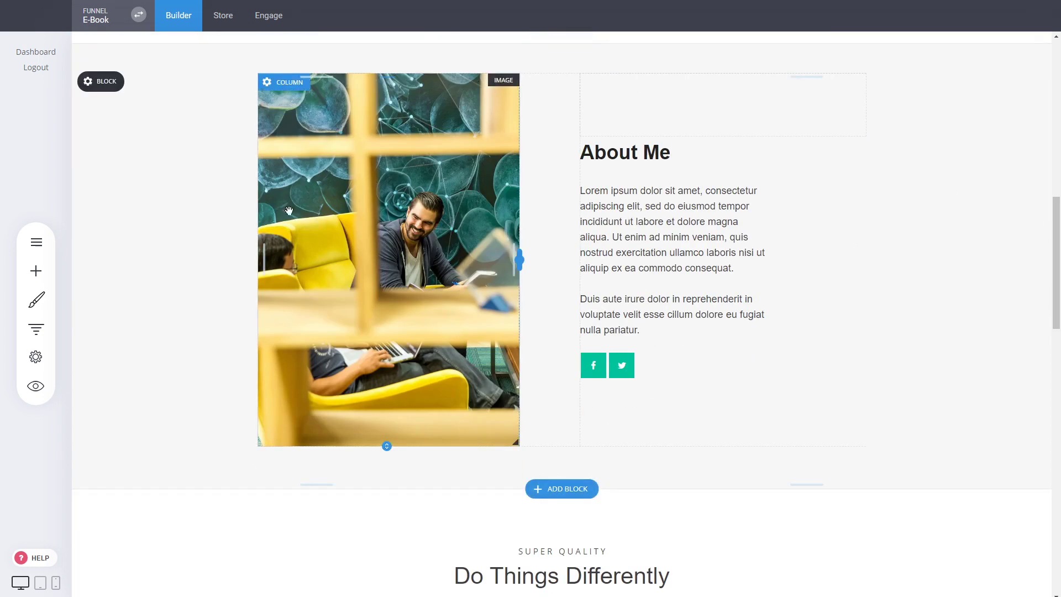
scroll(969, 305, down, 6)
scroll(861, 323, down, 7)
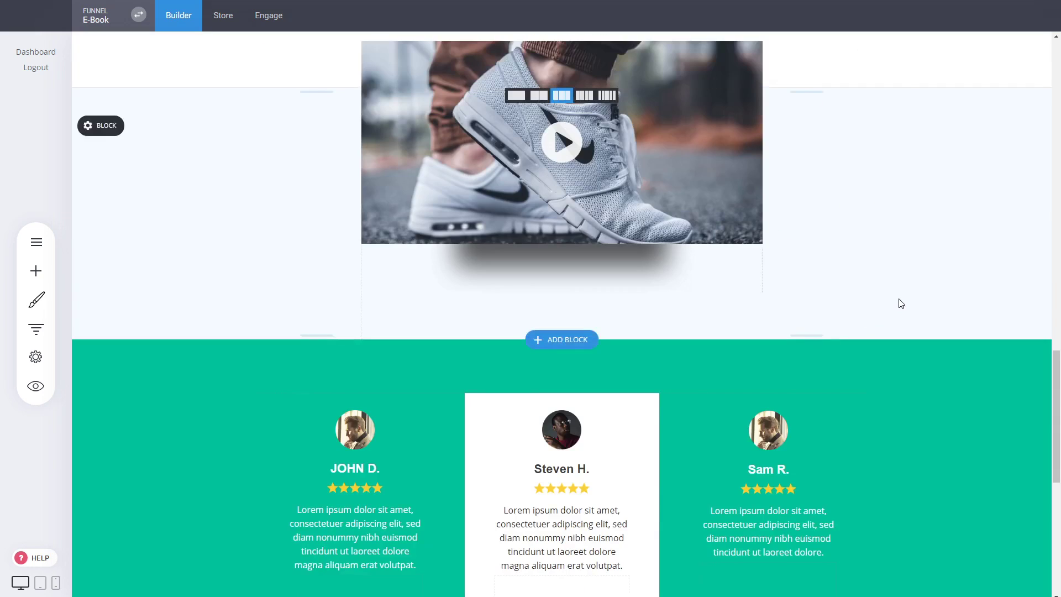
scroll(884, 375, up, 4)
scroll(884, 375, up, 14)
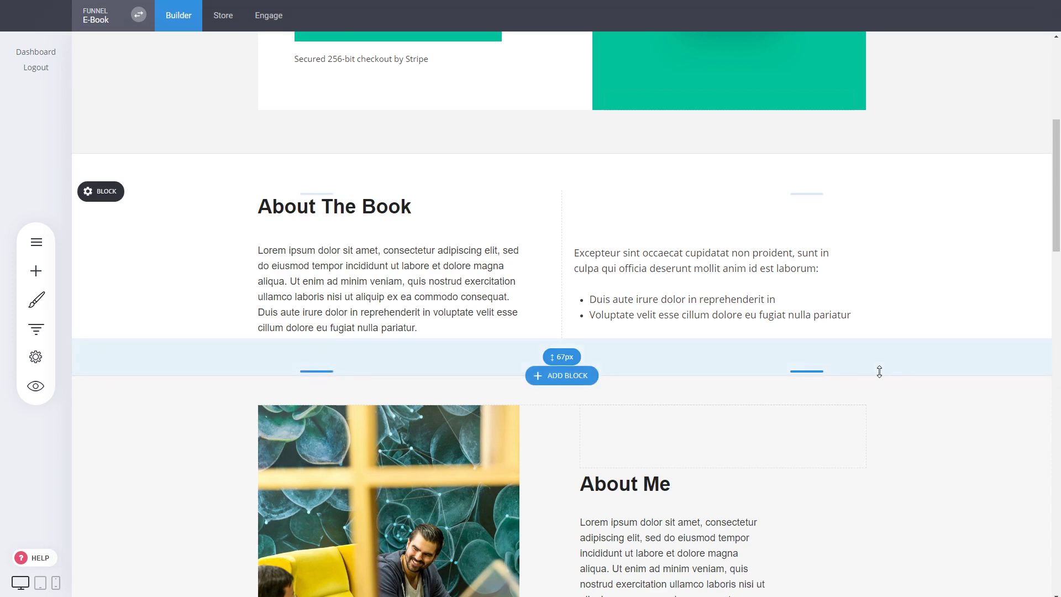
scroll(879, 371, up, 6)
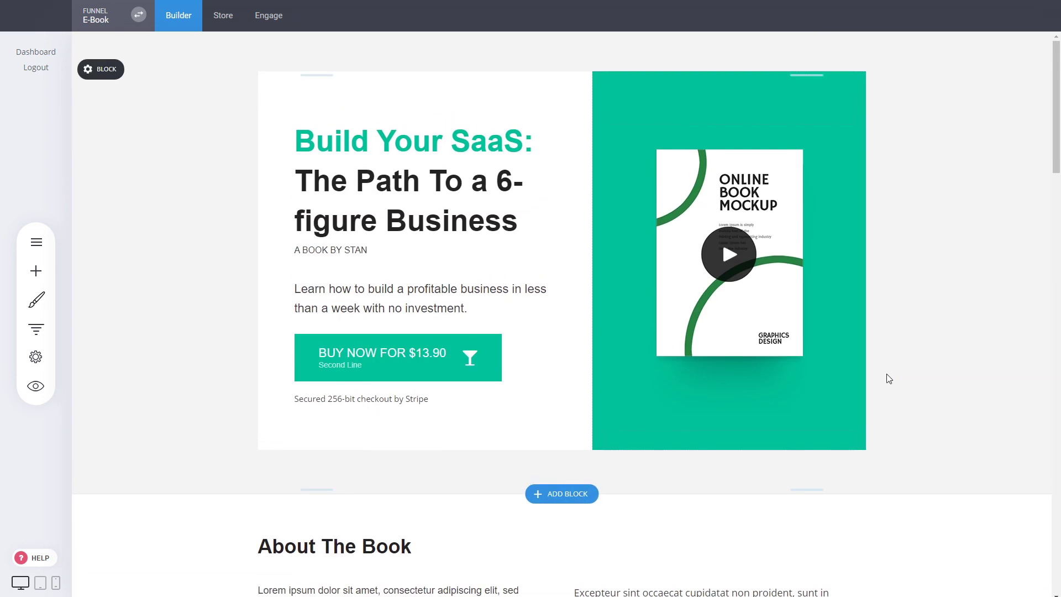